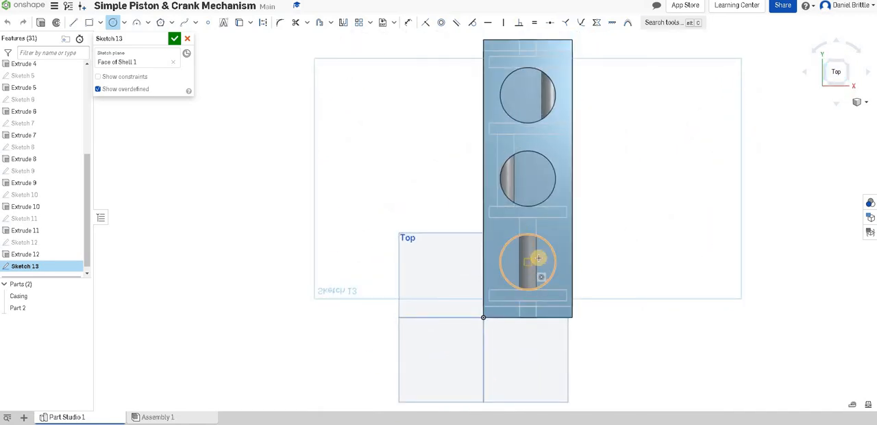
Sketch a circle concentric with the casing's front hole, set its diameter to 50 mm, and finish the sketch.
{"action": "left_click", "coordinate": [517, 244]}
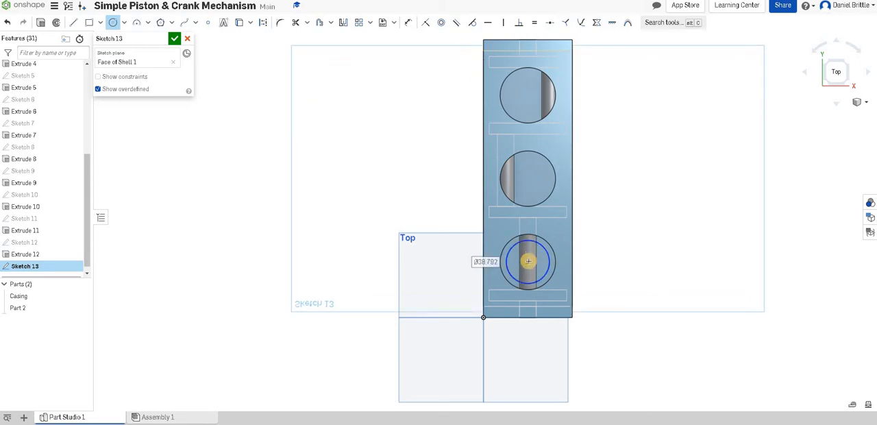
{"action": "key", "text": "d"}
{"action": "left_click", "coordinate": [546, 247]}
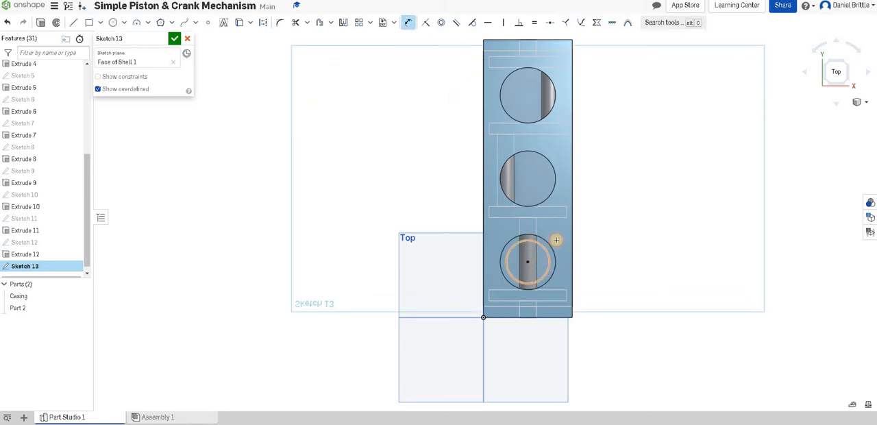
{"action": "left_click", "coordinate": [616, 233]}
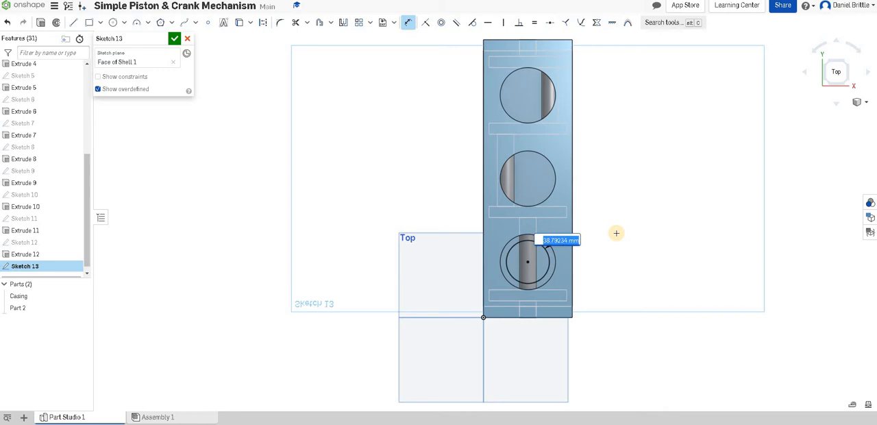
{"action": "key", "text": "Return"}
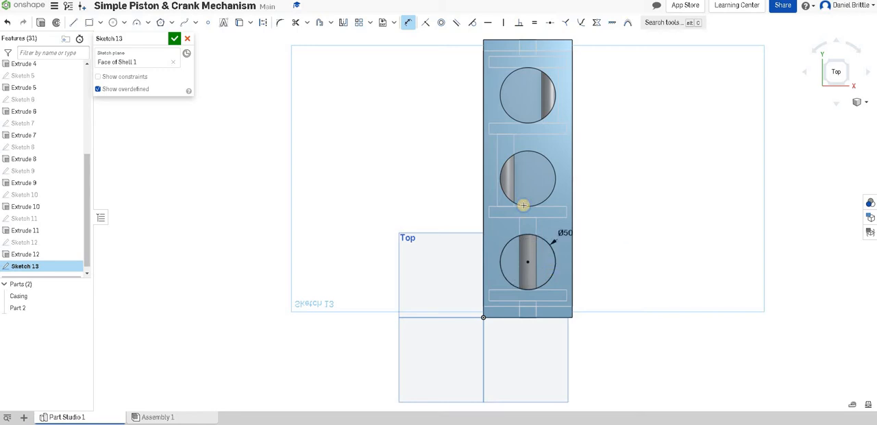
{"action": "right_click_drag", "start_coordinate": [491, 220], "coordinate": [439, 205]}
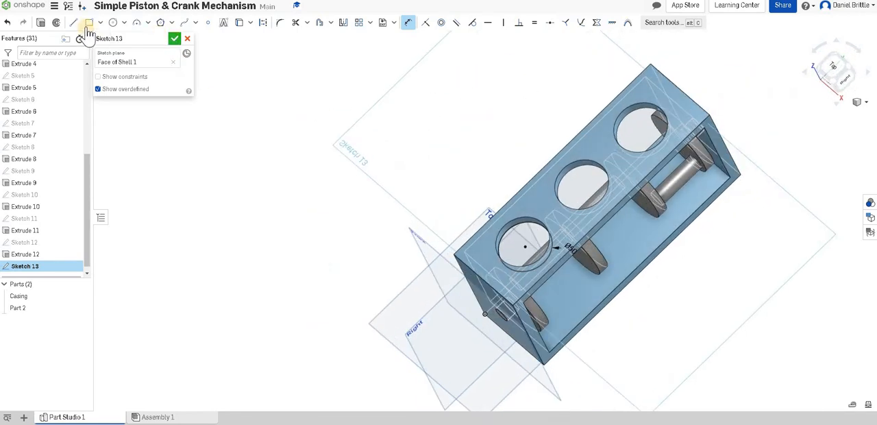
{"action": "left_click", "coordinate": [175, 38]}
Extrude the 50 mm circle 60 mm upward, away from the casing, as a new solid part.
{"action": "key", "text": "shift+e"}
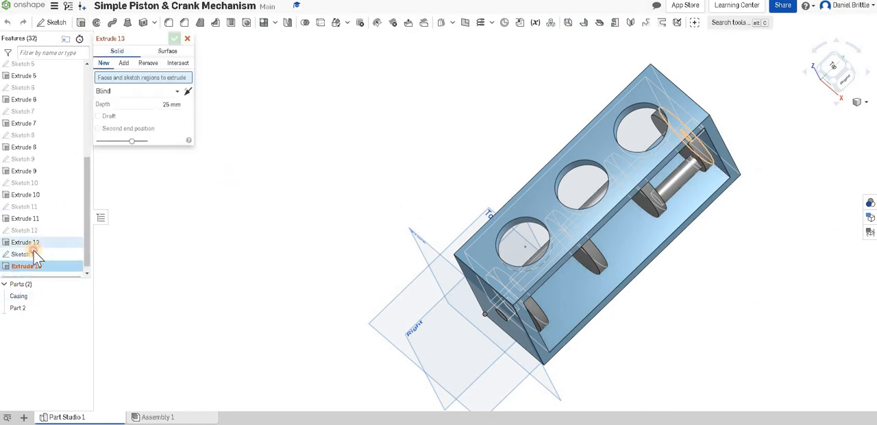
{"action": "left_click", "coordinate": [34, 253]}
{"action": "left_click", "coordinate": [173, 113]}
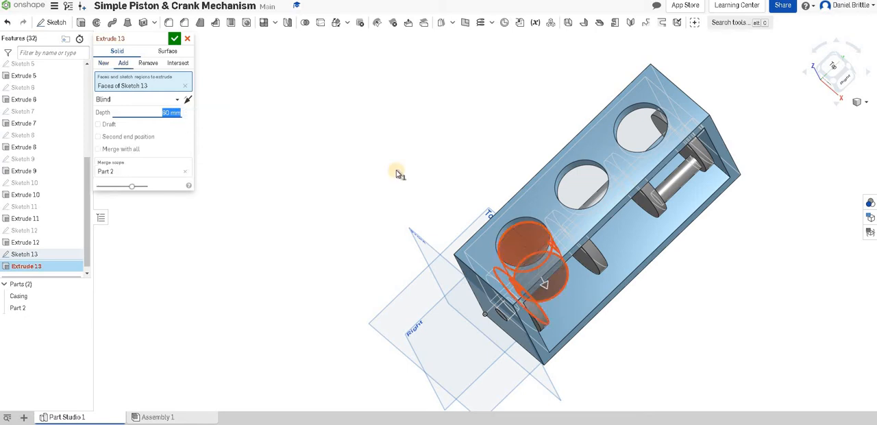
{"action": "left_click", "coordinate": [188, 101]}
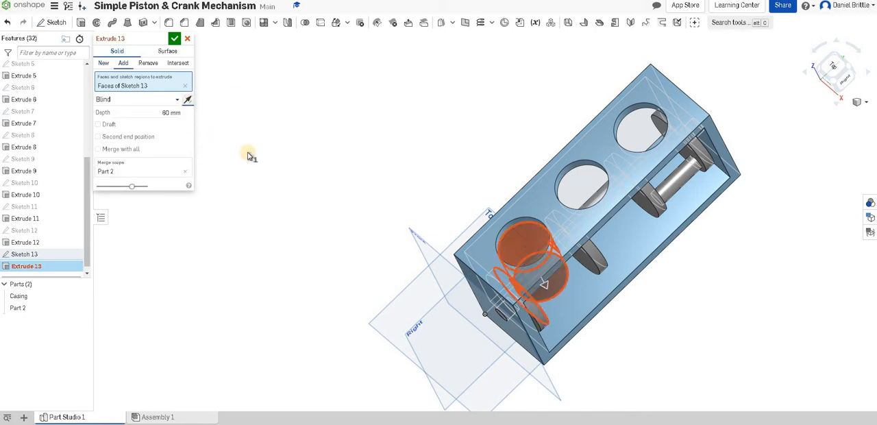
{"action": "left_click", "coordinate": [104, 63]}
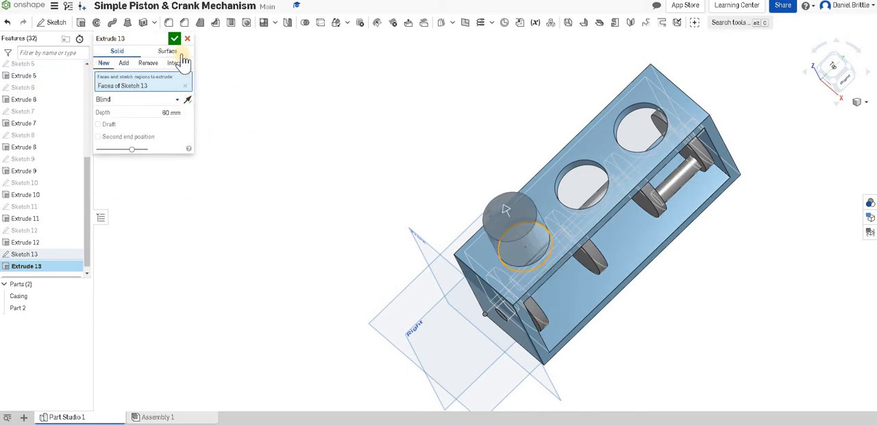
{"action": "key", "text": "Return"}
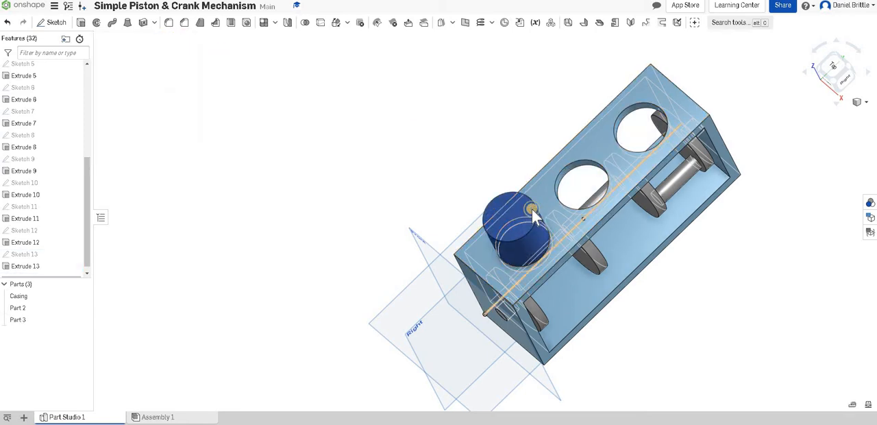
Shell the new cylinder with a 5 mm wall thickness, removing its bottom face.
{"action": "right_click_drag", "start_coordinate": [530, 209], "coordinate": [480, 170]}
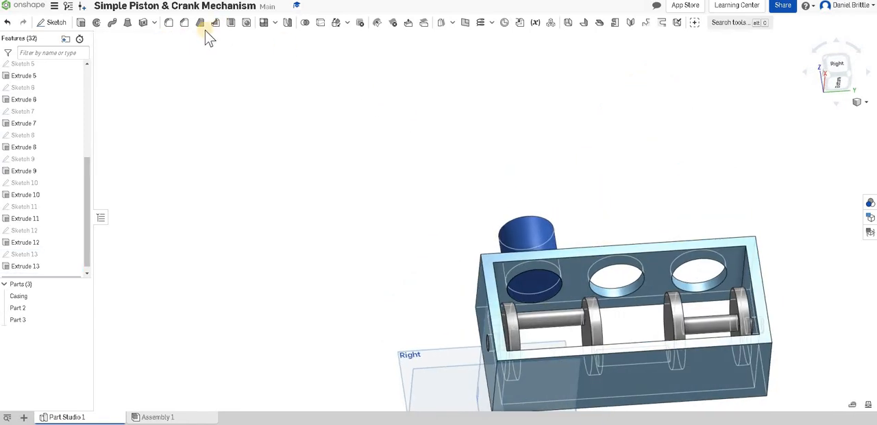
{"action": "left_click", "coordinate": [539, 285]}
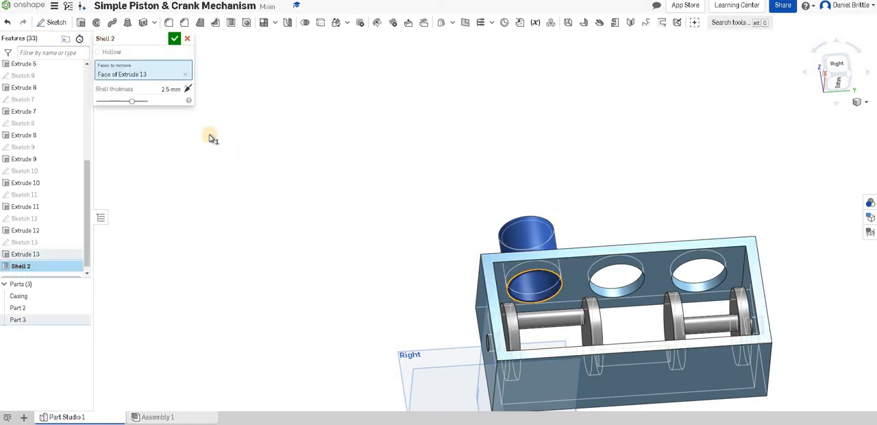
{"action": "left_click", "coordinate": [175, 90]}
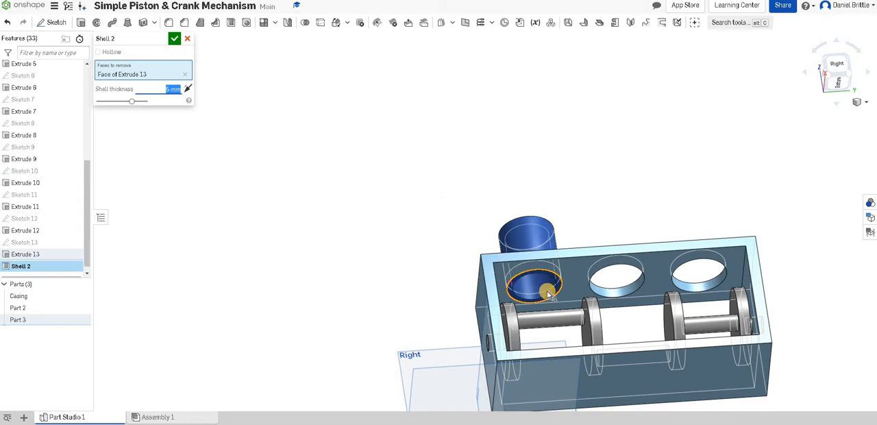
{"action": "scroll", "coordinate": [531, 305], "scroll_direction": "up", "scroll_amount": 5}
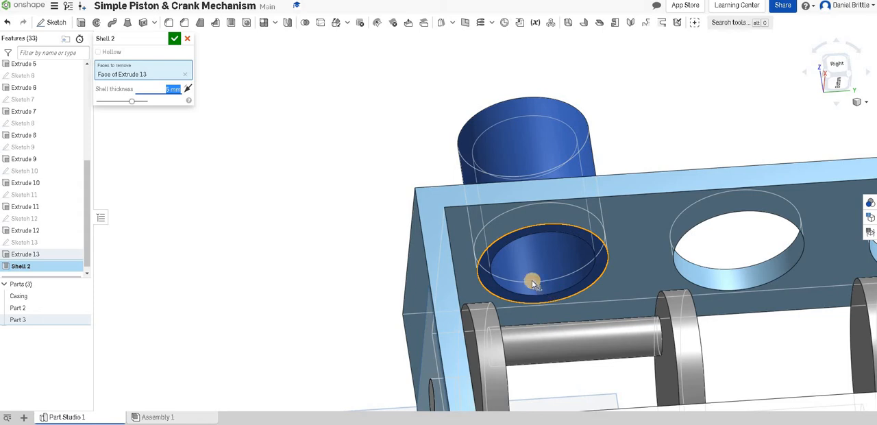
{"action": "left_click", "coordinate": [175, 40]}
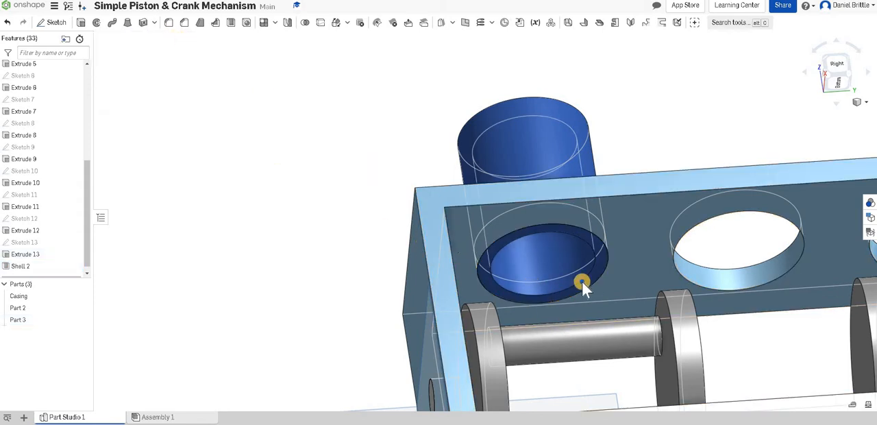
Create a plane offset 50 mm from the Front plane, toward the inside of the casing.
{"action": "right_click_drag", "start_coordinate": [581, 287], "coordinate": [475, 199]}
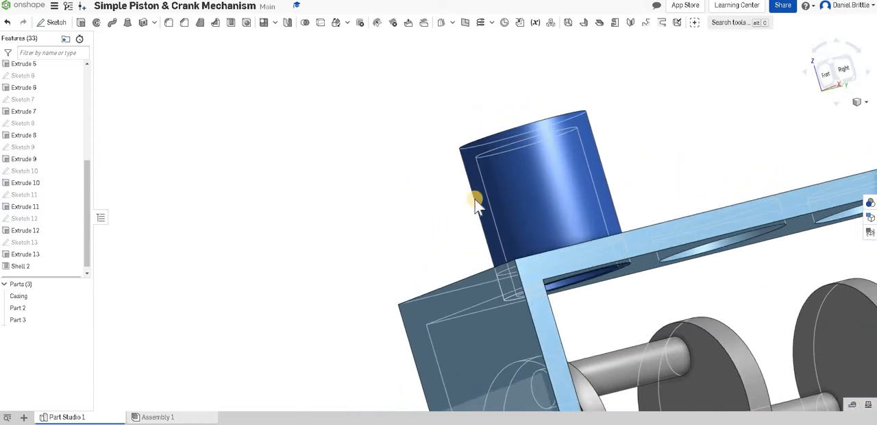
{"action": "right_click_drag", "start_coordinate": [591, 235], "coordinate": [637, 288]}
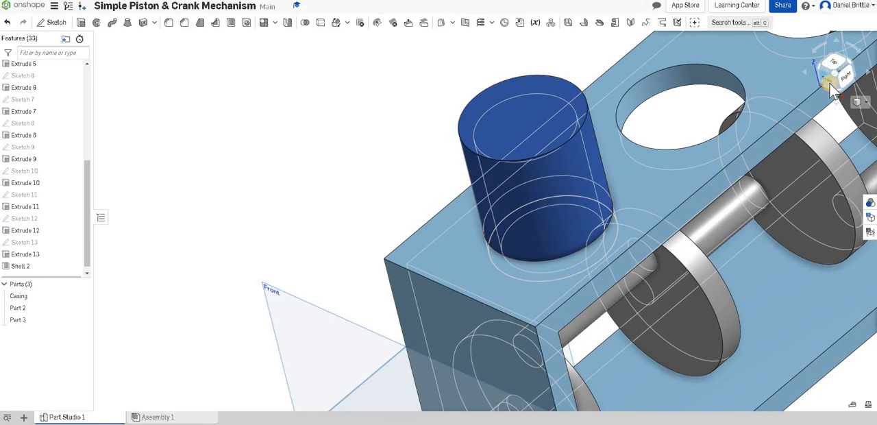
{"action": "scroll", "coordinate": [525, 225], "scroll_direction": "down", "scroll_amount": 4}
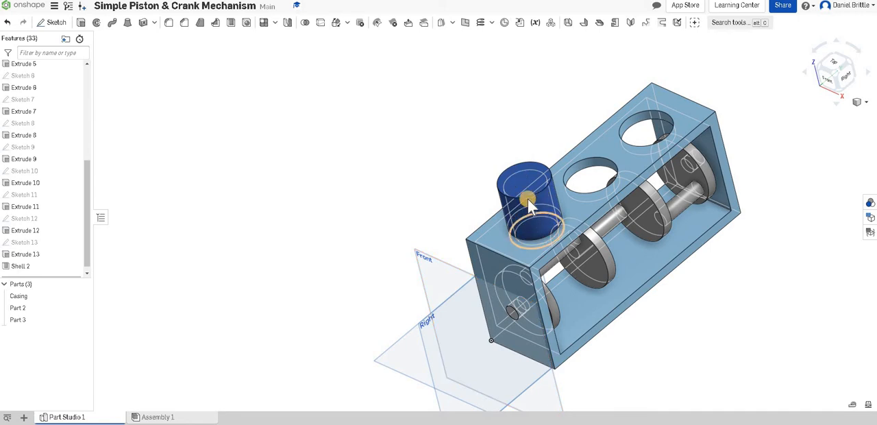
{"action": "left_click", "coordinate": [432, 278]}
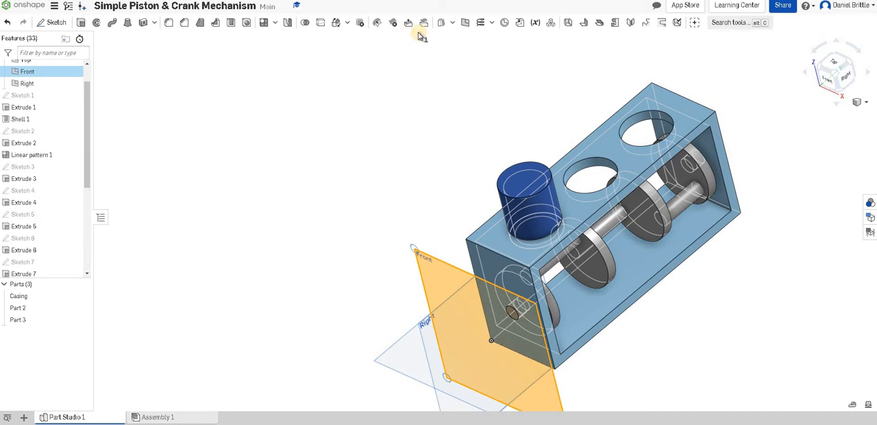
{"action": "left_click", "coordinate": [466, 23]}
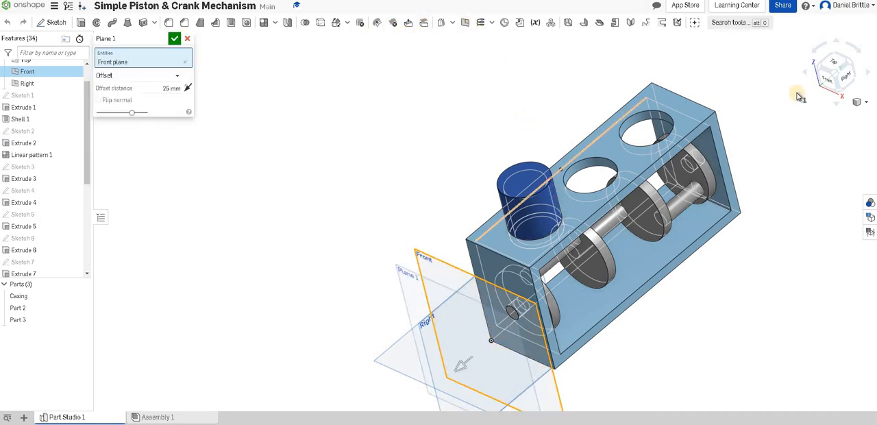
{"action": "key", "text": "shift+4"}
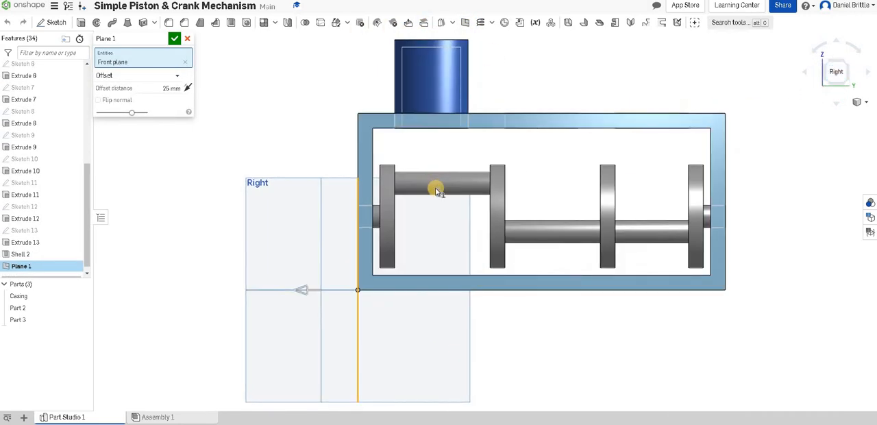
{"action": "scroll", "coordinate": [434, 188], "scroll_direction": "down", "scroll_amount": 3}
{"action": "scroll", "coordinate": [435, 100], "scroll_direction": "up", "scroll_amount": 3}
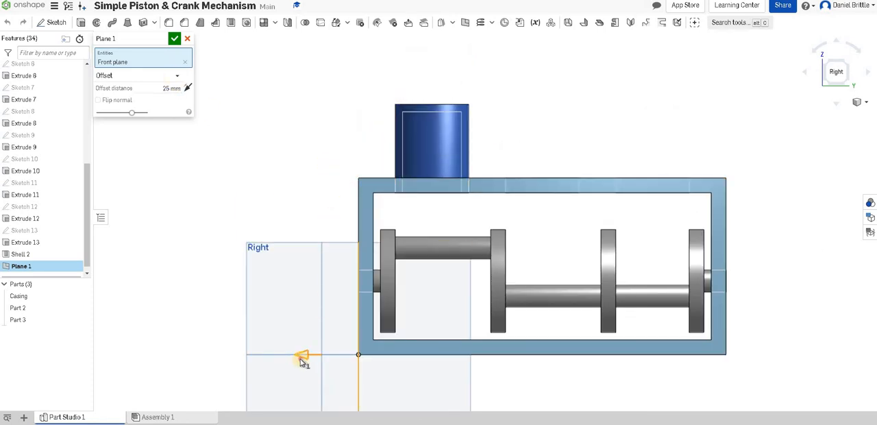
{"action": "left_click_drag", "start_coordinate": [401, 356], "coordinate": [432, 356]}
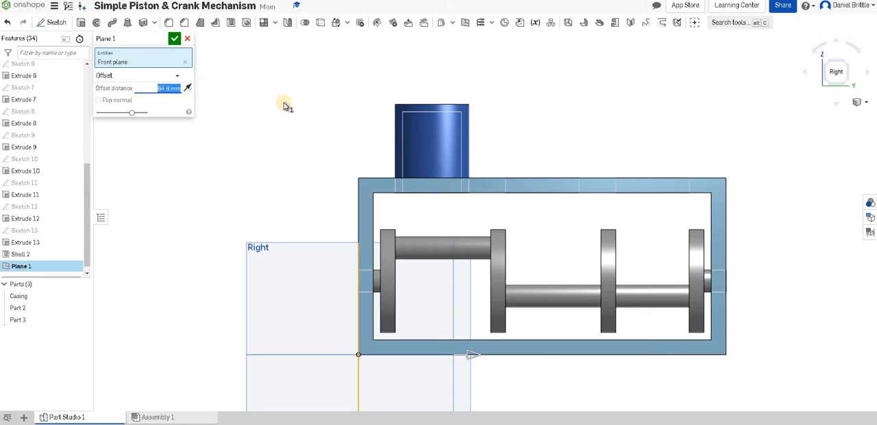
{"action": "key", "text": "Return"}
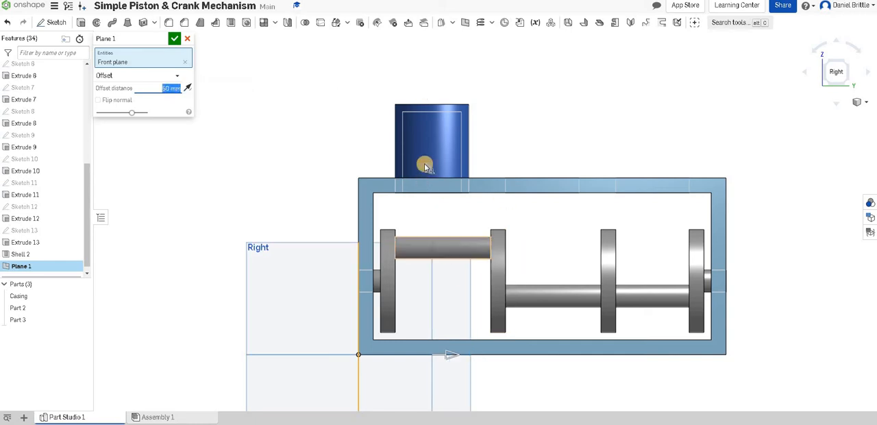
{"action": "mouse_move", "coordinate": [445, 213]}
{"action": "right_mouse_down"}
{"action": "mouse_move", "coordinate": [447, 223]}
{"action": "mouse_move", "coordinate": [452, 201]}
{"action": "mouse_move", "coordinate": [444, 207]}
{"action": "right_mouse_up"}
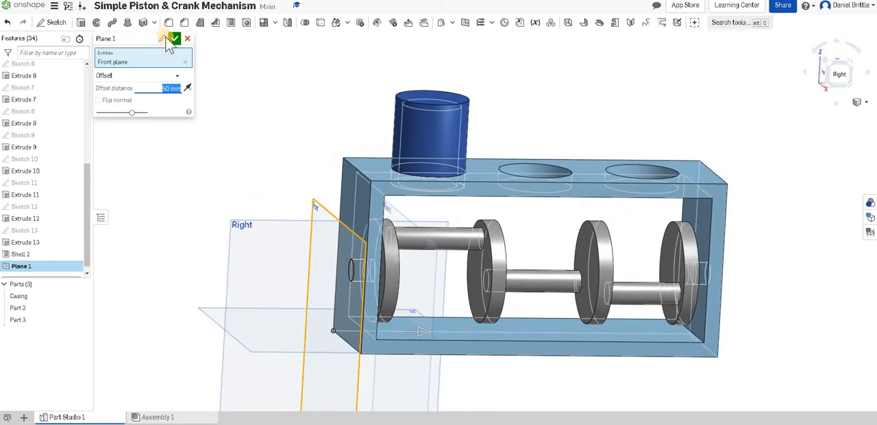
{"action": "left_click", "coordinate": [176, 39]}
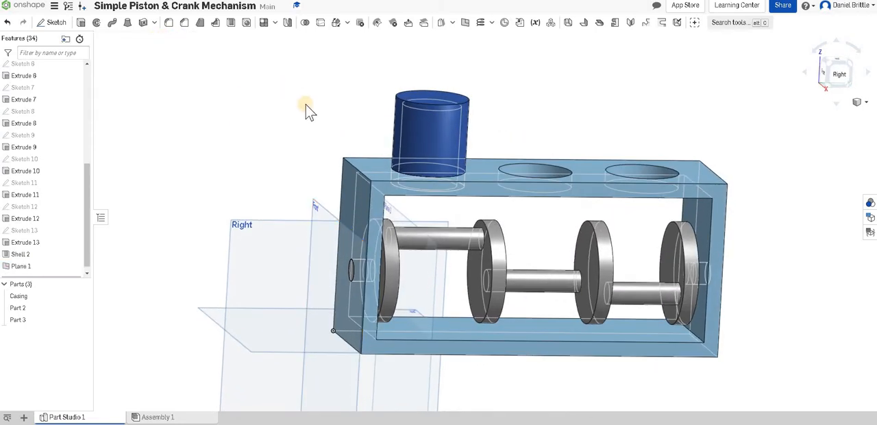
Start a sketch on the new offset plane and draw a small circle in the upper middle of the piston cylinder.
{"action": "left_click", "coordinate": [54, 22]}
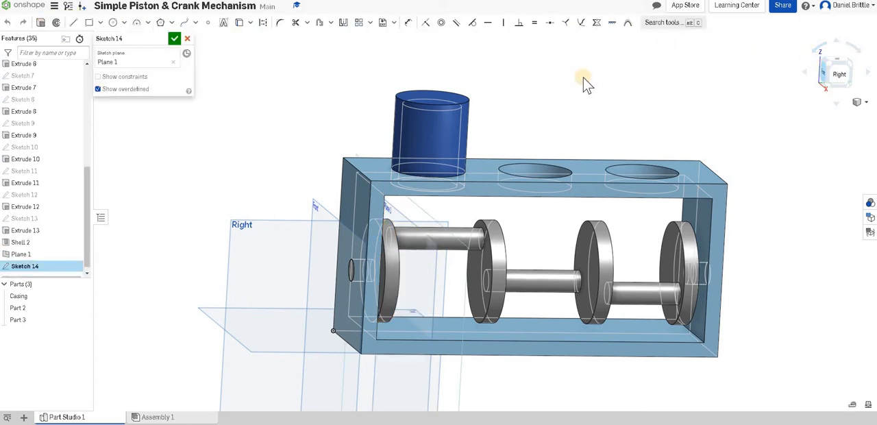
{"action": "key", "text": "n"}
{"action": "left_click", "coordinate": [114, 22]}
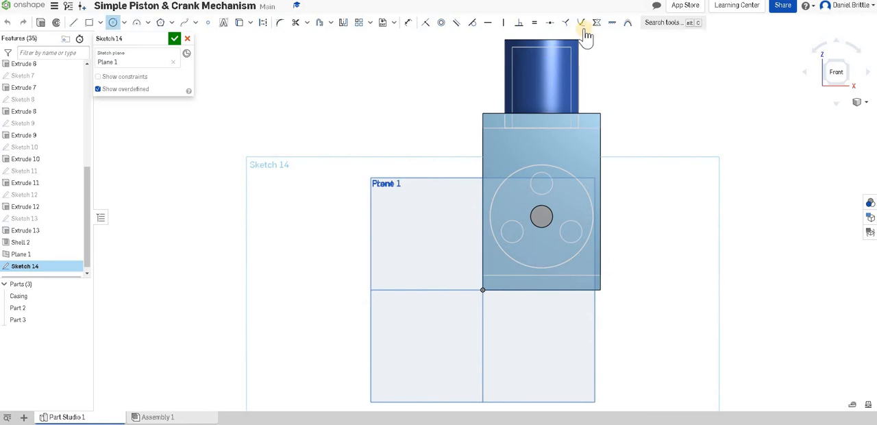
{"action": "scroll", "coordinate": [574, 55], "scroll_direction": "up", "scroll_amount": 5}
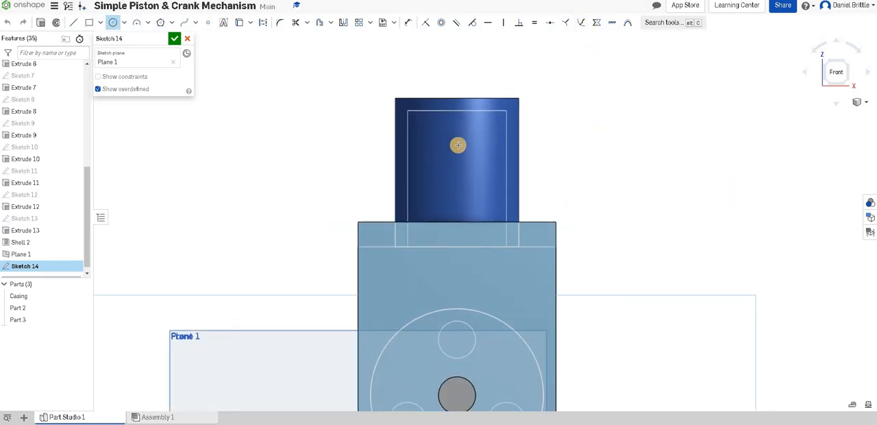
{"action": "left_click", "coordinate": [475, 143]}
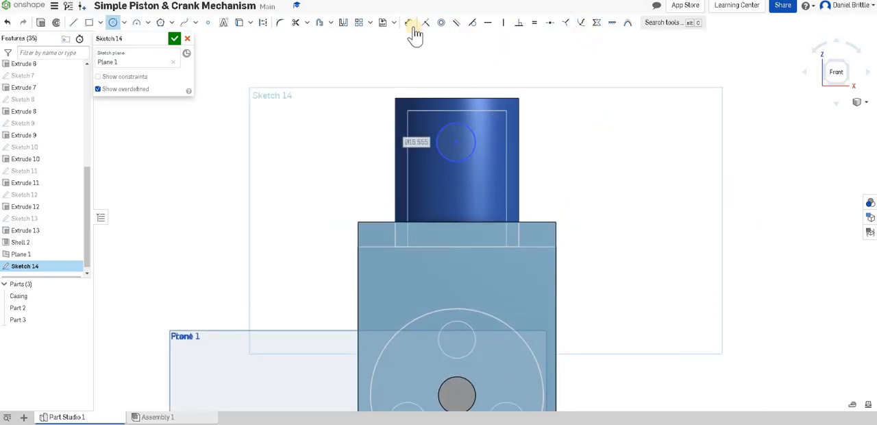
Place the circle's centre 15 mm below the piston's inner top edge and set the circle's diameter to 15 mm.
{"action": "left_click", "coordinate": [466, 111]}
{"action": "left_click", "coordinate": [472, 129]}
{"action": "left_click", "coordinate": [550, 126]}
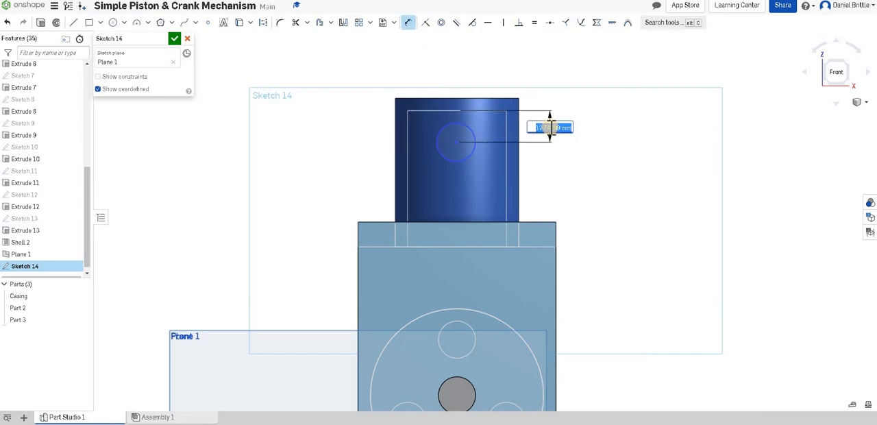
{"action": "key", "text": "Return"}
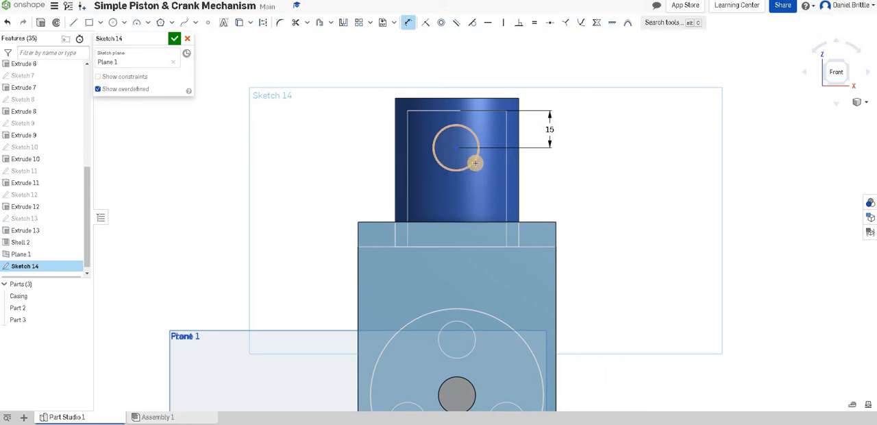
{"action": "left_click", "coordinate": [499, 172]}
{"action": "left_click", "coordinate": [678, 189]}
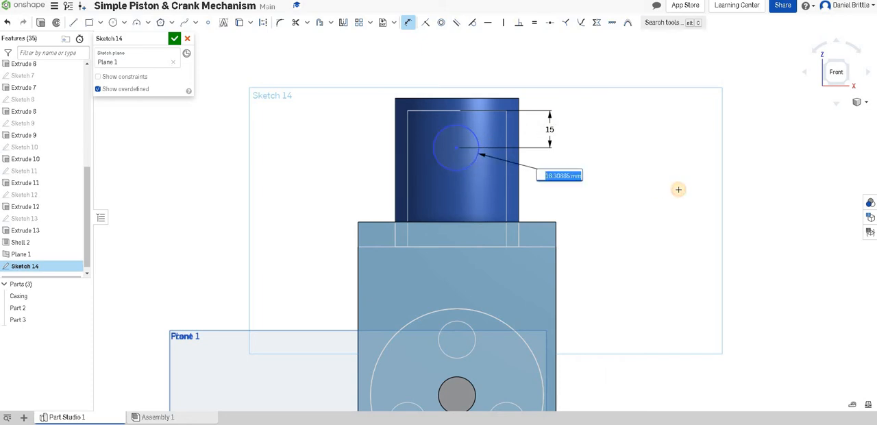
{"action": "type", "text": "15"}
{"action": "key", "text": "Return"}
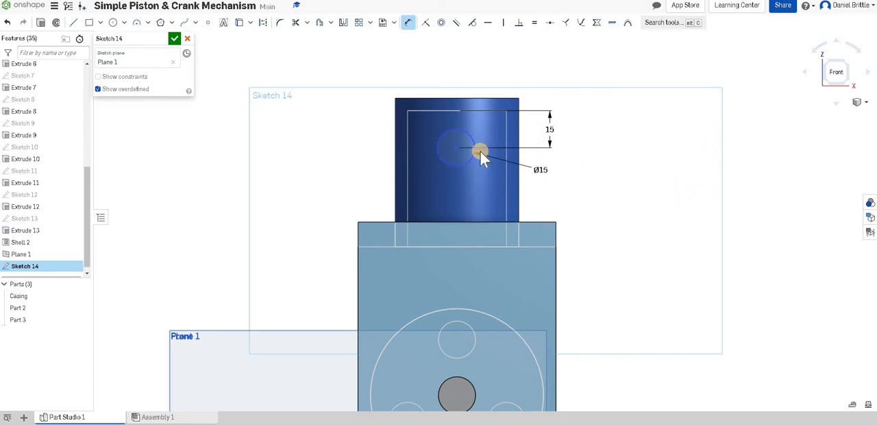
Place the circle's centre 40 mm horizontally from the casing's right side edge.
{"action": "left_click", "coordinate": [555, 233]}
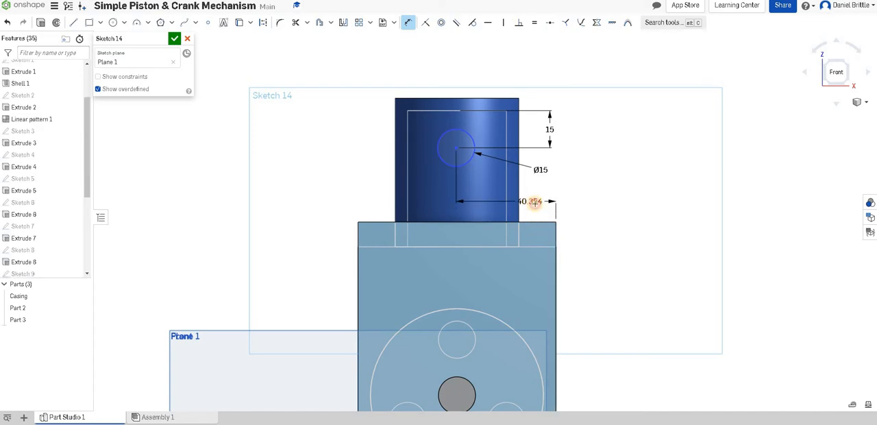
{"action": "left_click", "coordinate": [556, 242]}
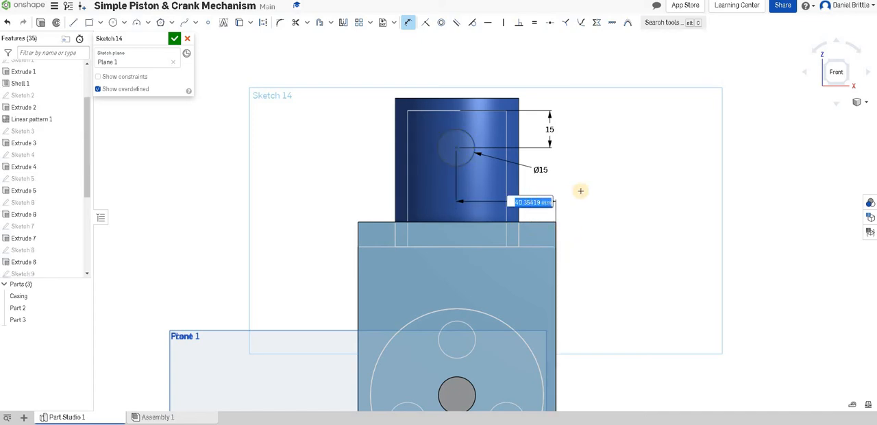
{"action": "key", "text": "Return"}
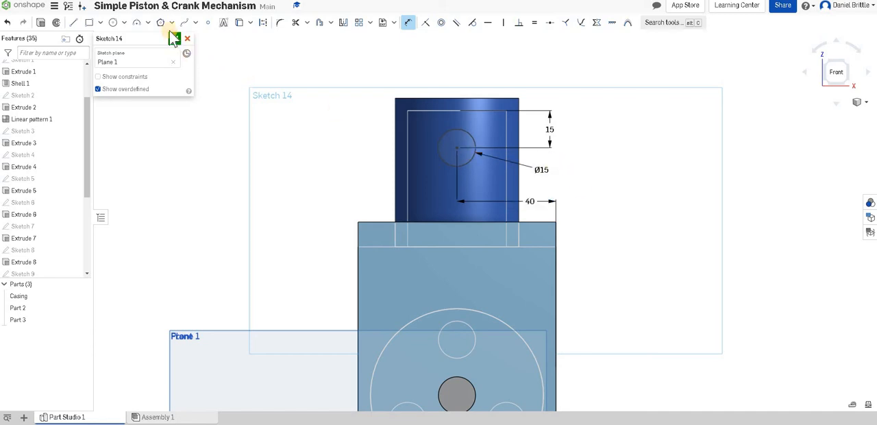
Extrude the 15 mm circle symmetrically to a depth of 40 mm, adding it to the piston as an internal pin.
{"action": "right_click_drag", "start_coordinate": [512, 163], "coordinate": [501, 183]}
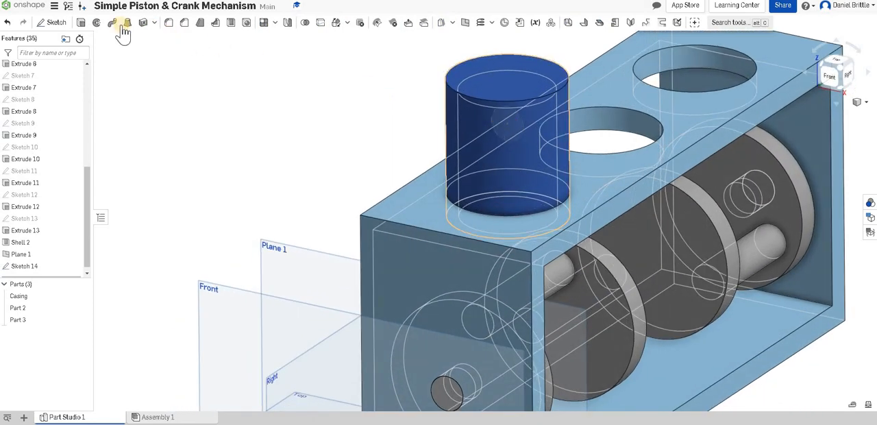
{"action": "left_click", "coordinate": [82, 24]}
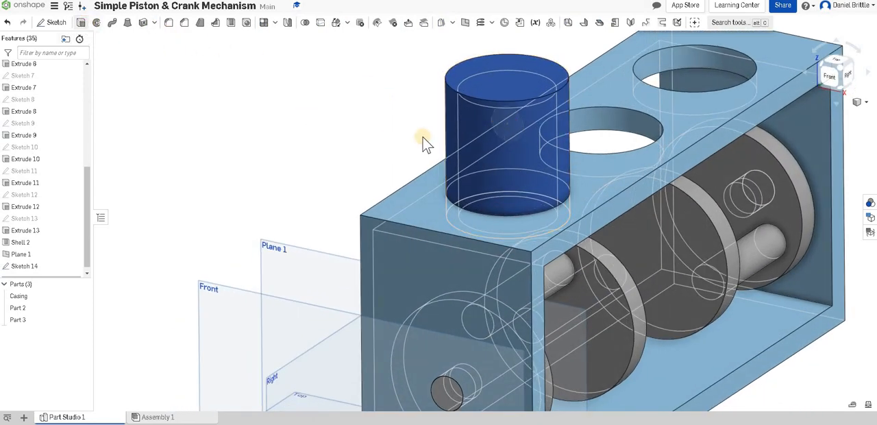
{"action": "left_click", "coordinate": [135, 94]}
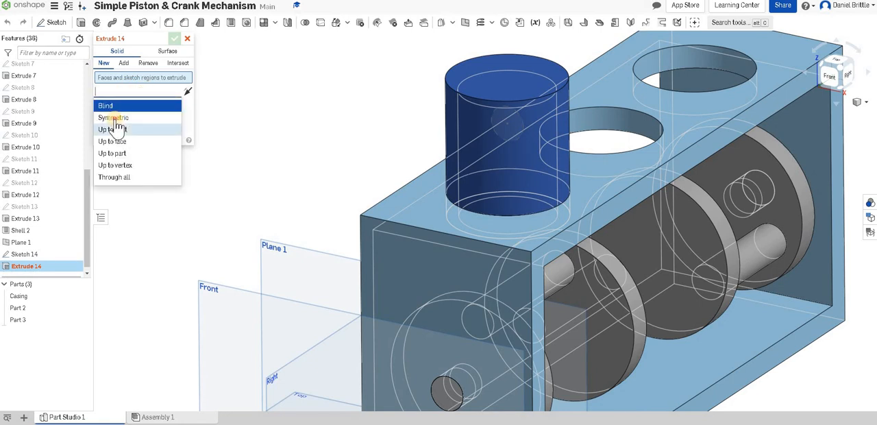
{"action": "left_click", "coordinate": [114, 117]}
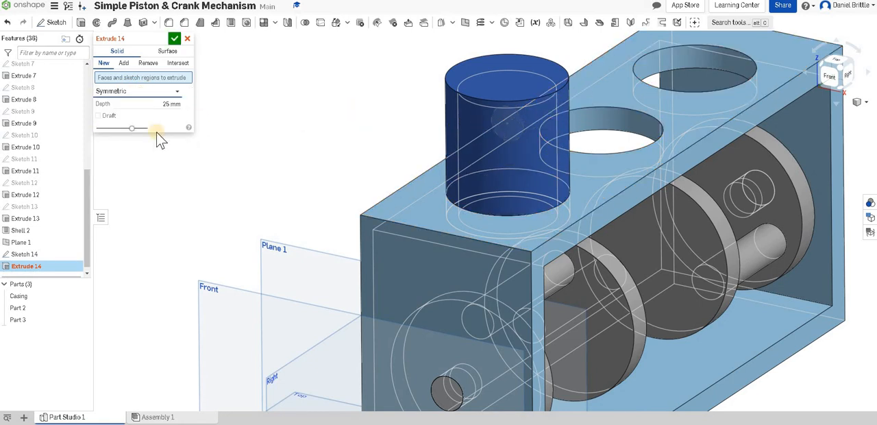
{"action": "left_click", "coordinate": [31, 254]}
{"action": "left_click", "coordinate": [850, 78]}
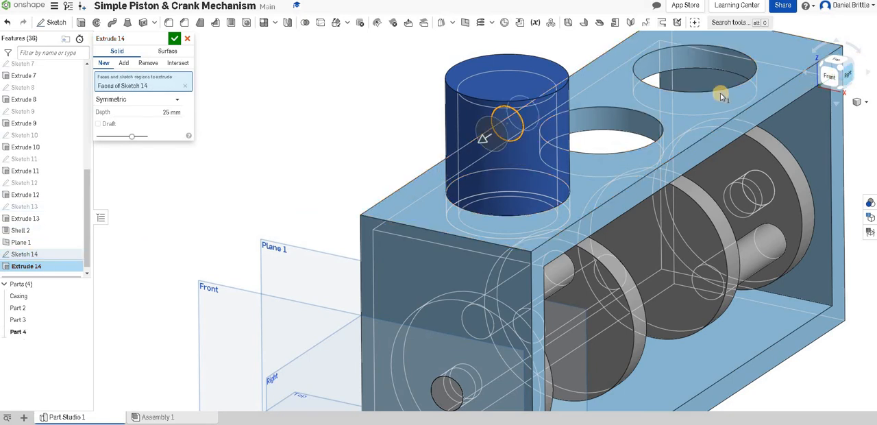
{"action": "scroll", "coordinate": [433, 76], "scroll_direction": "up", "scroll_amount": 5}
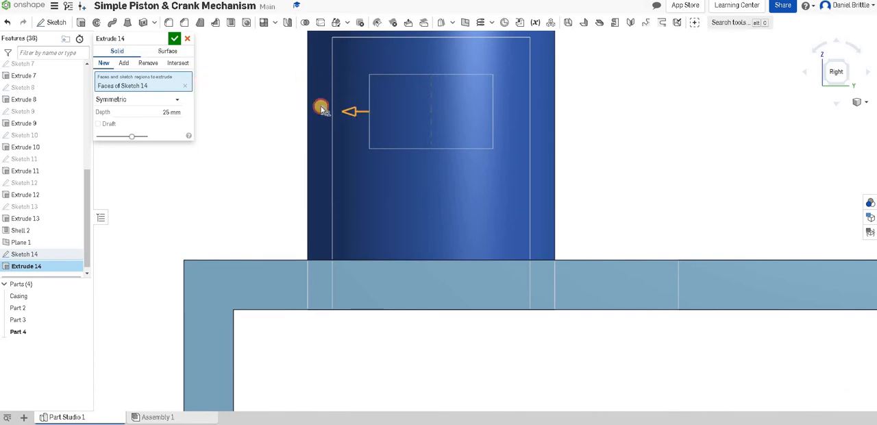
{"action": "left_click_drag", "start_coordinate": [321, 108], "coordinate": [318, 109]}
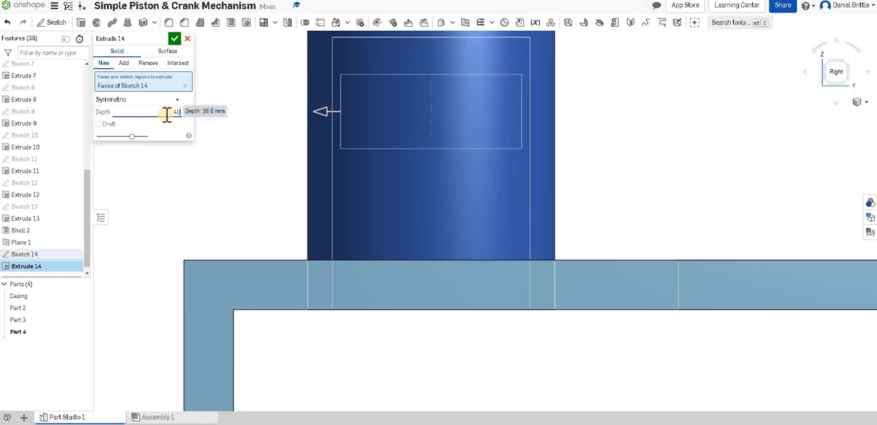
{"action": "key", "text": "Return"}
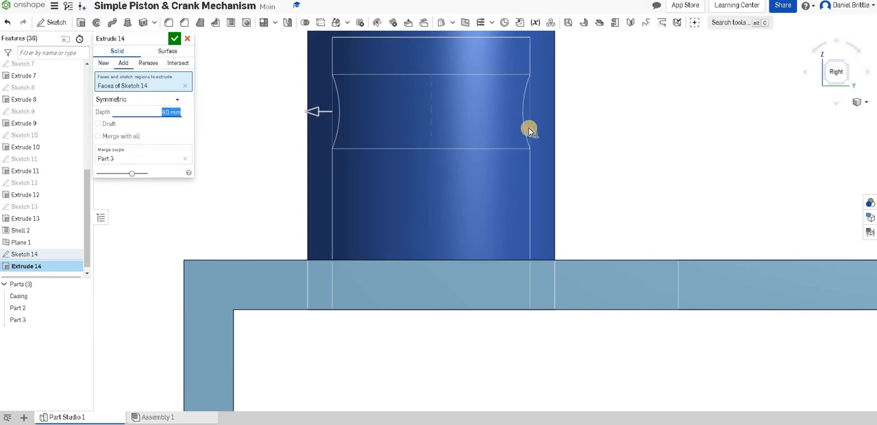
Hide the casing and crankshaft to inspect the pin inside the piston, and accept the extrusion.
{"action": "scroll", "coordinate": [521, 130], "scroll_direction": "down", "scroll_amount": 5}
{"action": "right_click_drag", "start_coordinate": [514, 133], "coordinate": [506, 96]}
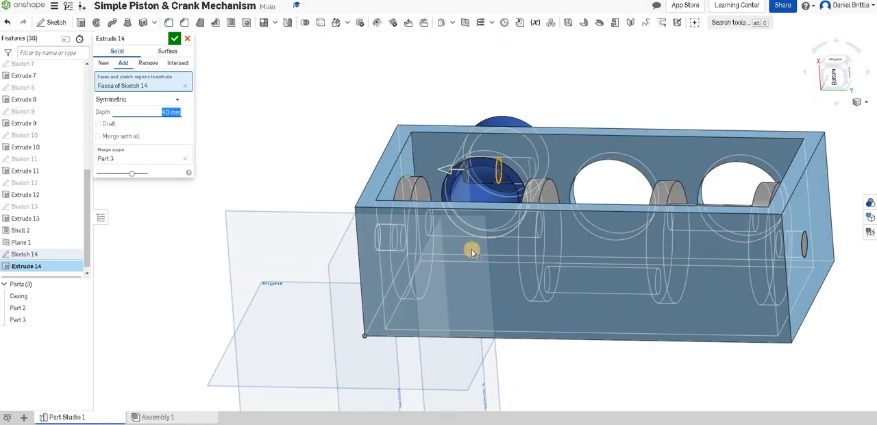
{"action": "left_click", "coordinate": [84, 296]}
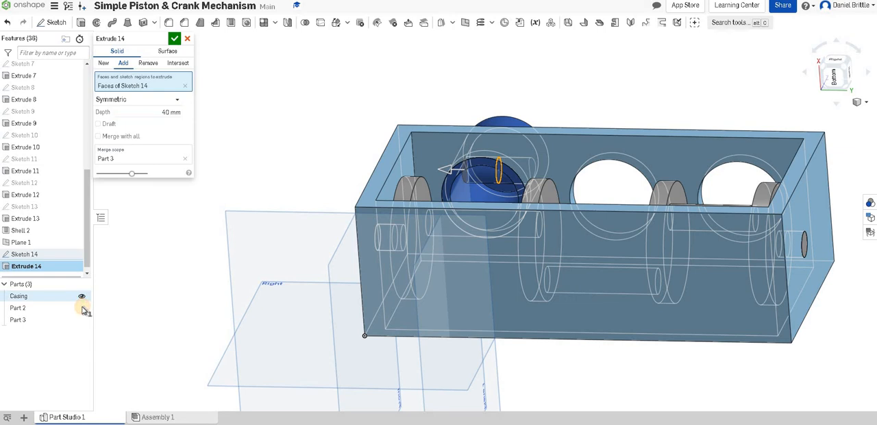
{"action": "left_click", "coordinate": [83, 308]}
{"action": "right_click_drag", "start_coordinate": [463, 228], "coordinate": [167, 77]}
{"action": "left_click", "coordinate": [175, 39]}
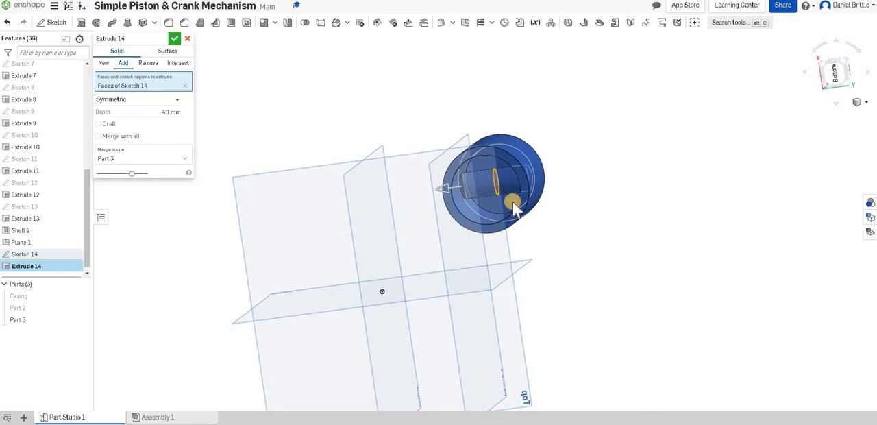
Inspect the isolated piston and show the crankshaft and casing again.
{"action": "right_click_drag", "start_coordinate": [500, 189], "coordinate": [33, 294]}
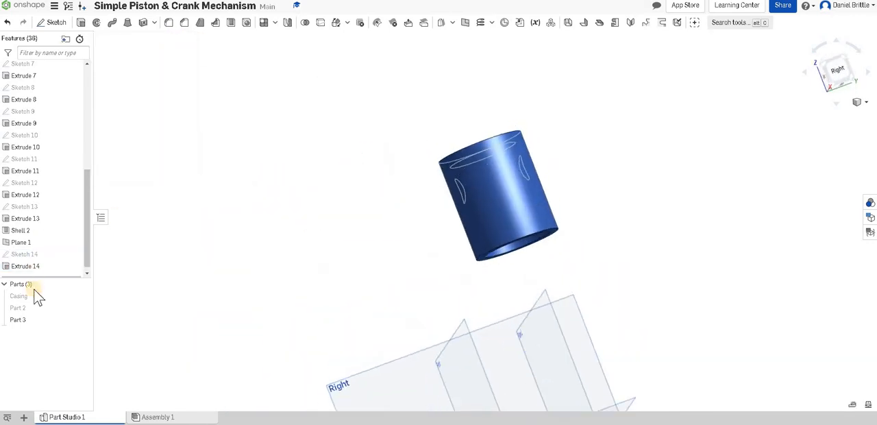
{"action": "left_click", "coordinate": [82, 306]}
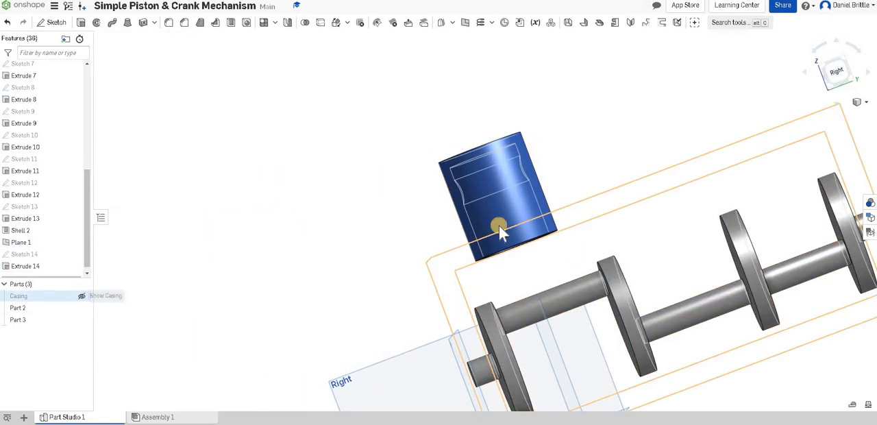
{"action": "left_click", "coordinate": [82, 295]}
{"action": "right_click_drag", "start_coordinate": [496, 206], "coordinate": [523, 203]}
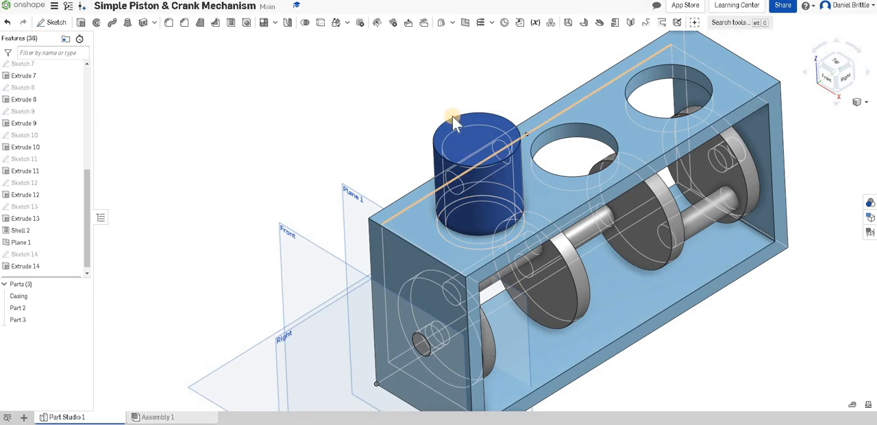
Chamfer the piston's outer top edge with an equal distance of 5 mm.
{"action": "key", "text": "shift+c"}
{"action": "left_click", "coordinate": [506, 149]}
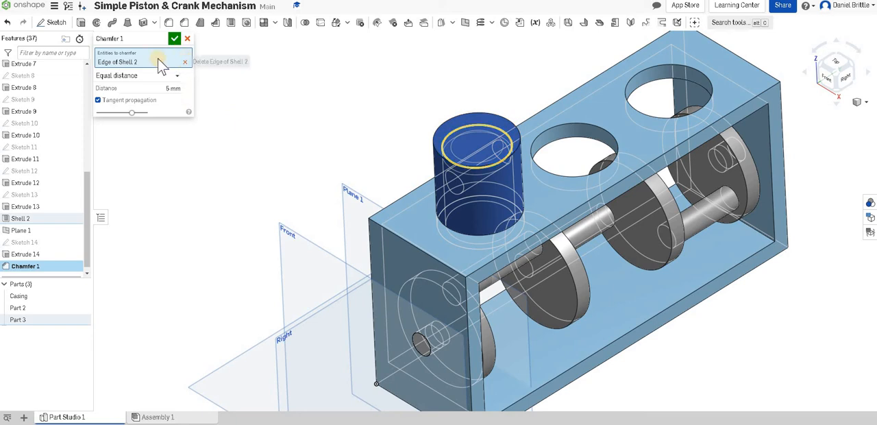
{"action": "left_click", "coordinate": [186, 62]}
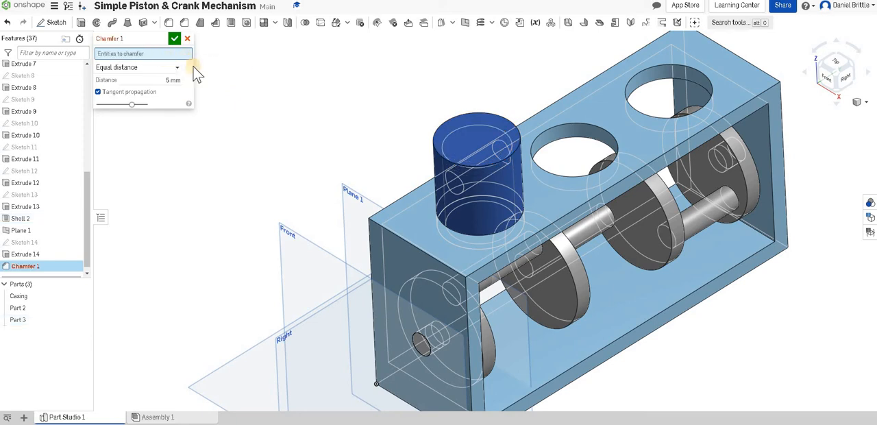
{"action": "left_click", "coordinate": [434, 147]}
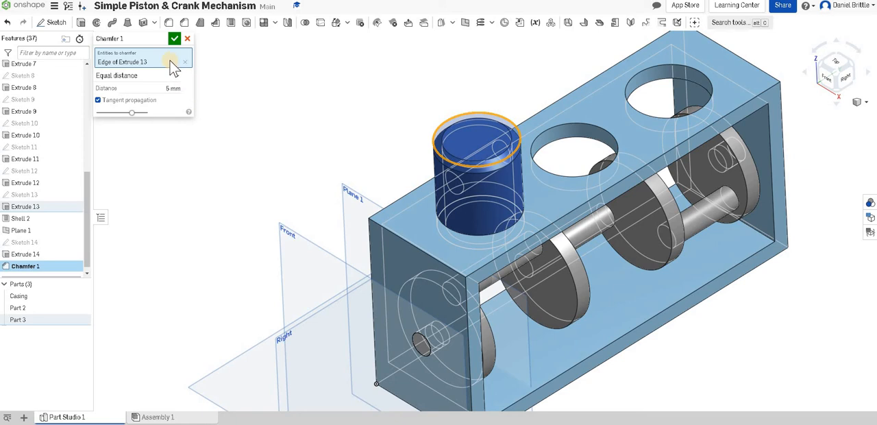
{"action": "key", "text": "Return"}
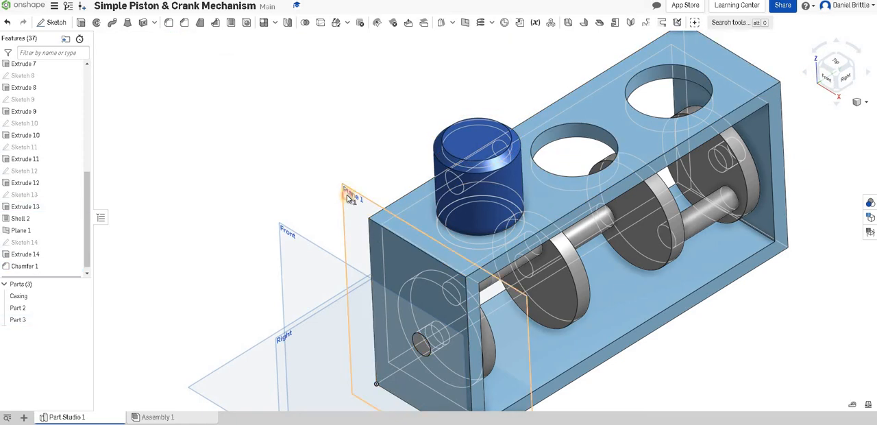
Start a sketch on Plane 1 and draw three small stacked rectangles, about 4 mm tall, across the piston's right outer edge.
{"action": "left_click", "coordinate": [347, 195]}
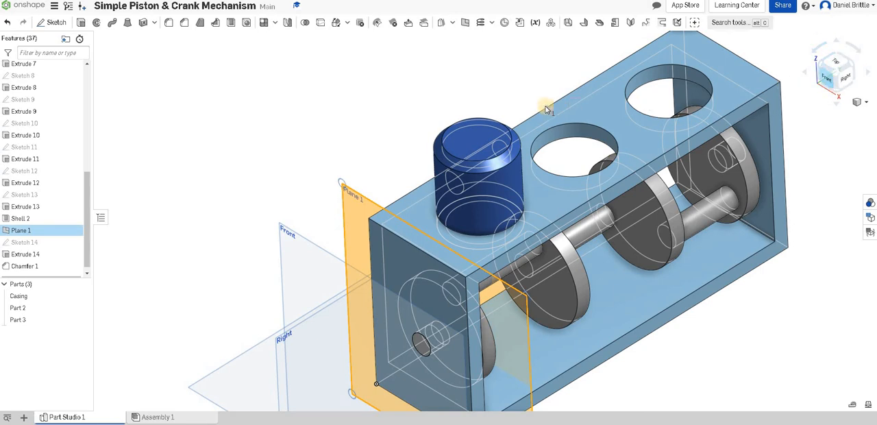
{"action": "left_click", "coordinate": [829, 81]}
{"action": "scroll", "coordinate": [581, 67], "scroll_direction": "up", "scroll_amount": 8}
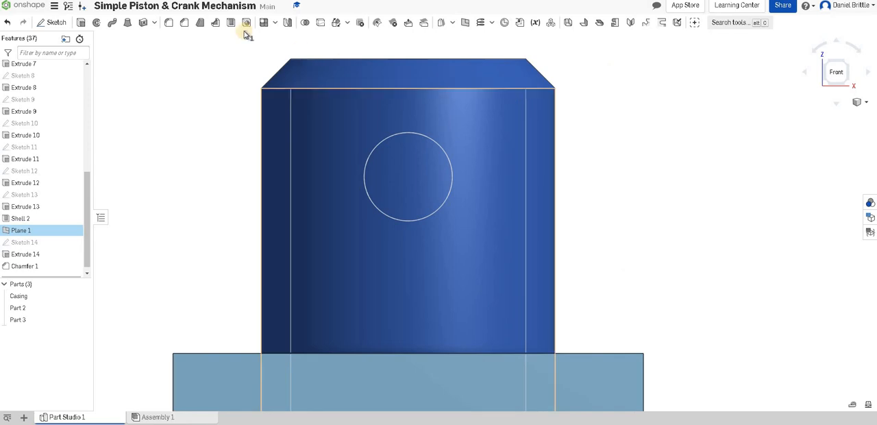
{"action": "left_click", "coordinate": [50, 27]}
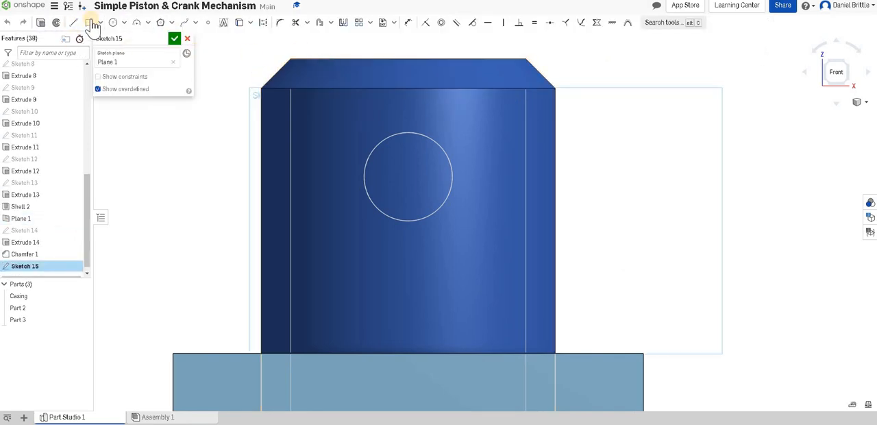
{"action": "left_click", "coordinate": [566, 141]}
{"action": "left_click", "coordinate": [548, 157]}
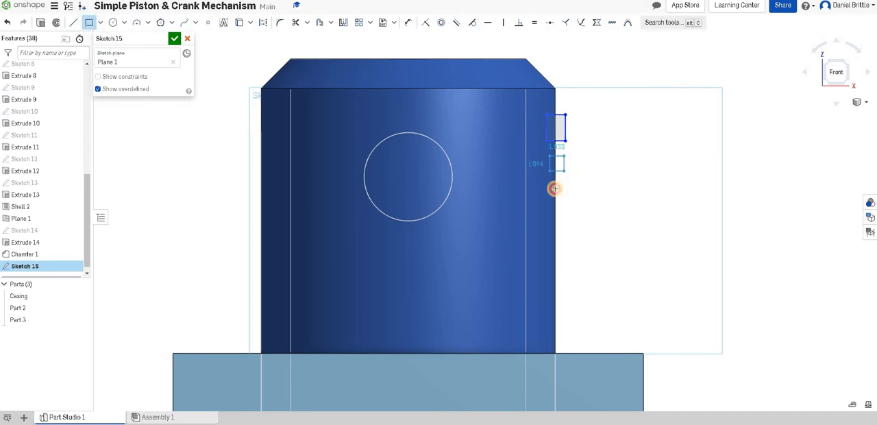
{"action": "left_click", "coordinate": [568, 178]}
{"action": "left_click", "coordinate": [553, 196]}
{"action": "left_click", "coordinate": [572, 218]}
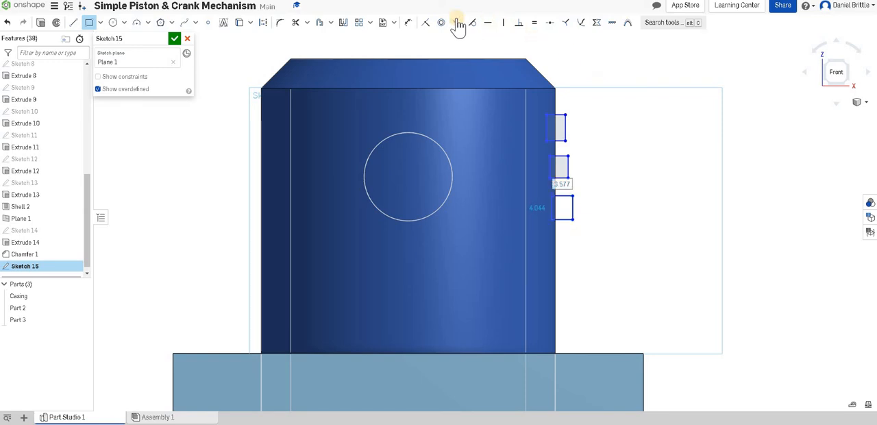
Align the left edges of the middle and lower rectangles with the upper one using 0 mm dimensions.
{"action": "left_click", "coordinate": [408, 22]}
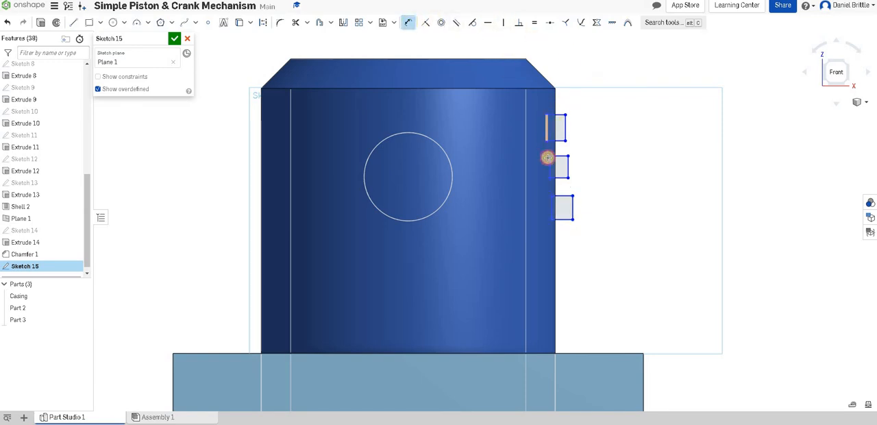
{"action": "left_click", "coordinate": [527, 164]}
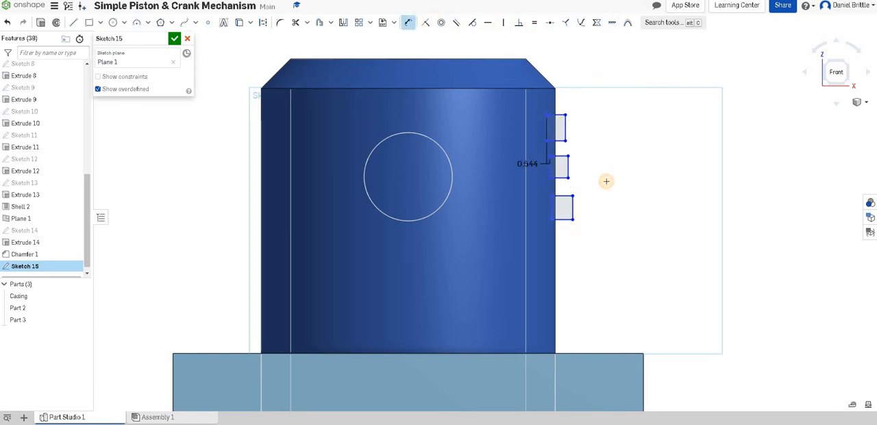
{"action": "left_click", "coordinate": [534, 179]}
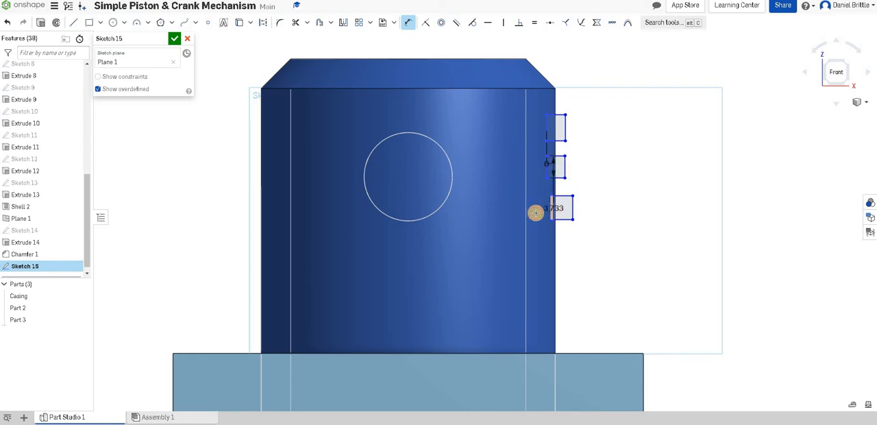
{"action": "left_click", "coordinate": [536, 213]}
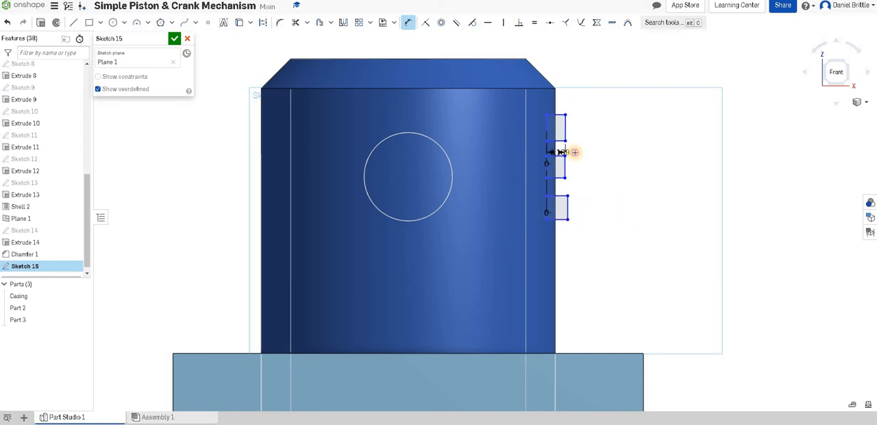
Set the vertical gaps between the three rectangles to 3 mm each.
{"action": "left_click", "coordinate": [575, 152]}
{"action": "double_click", "coordinate": [600, 148]}
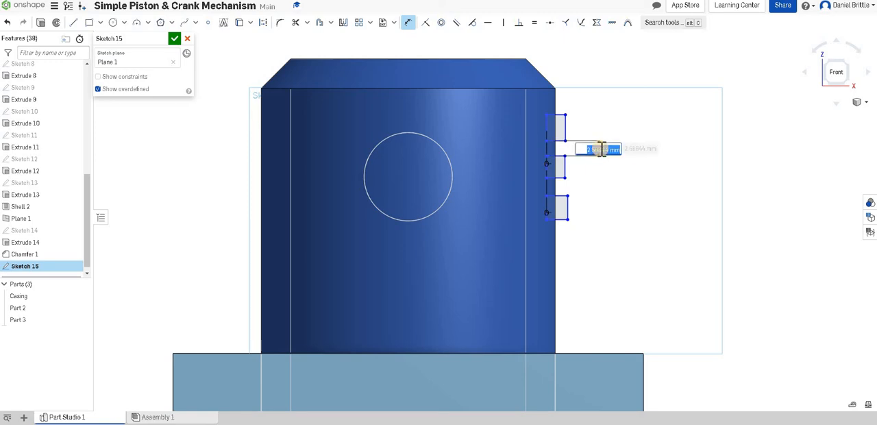
{"action": "type", "text": "3"}
{"action": "key", "text": "Return"}
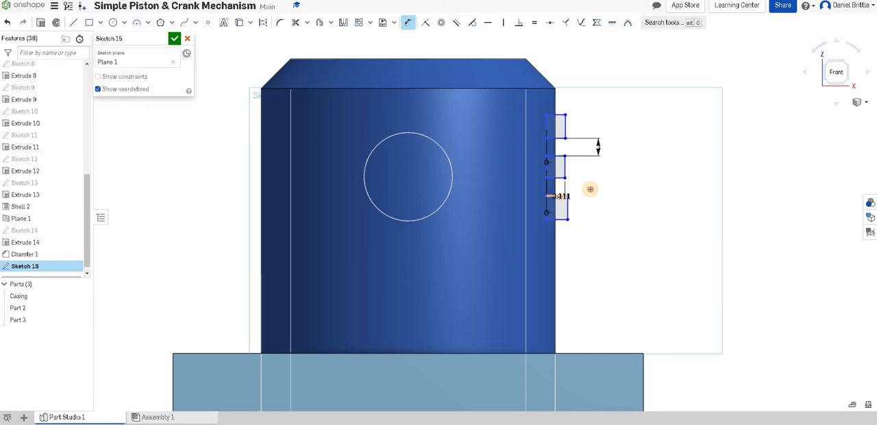
{"action": "type", "text": "3.03308"}
{"action": "key", "text": "Return"}
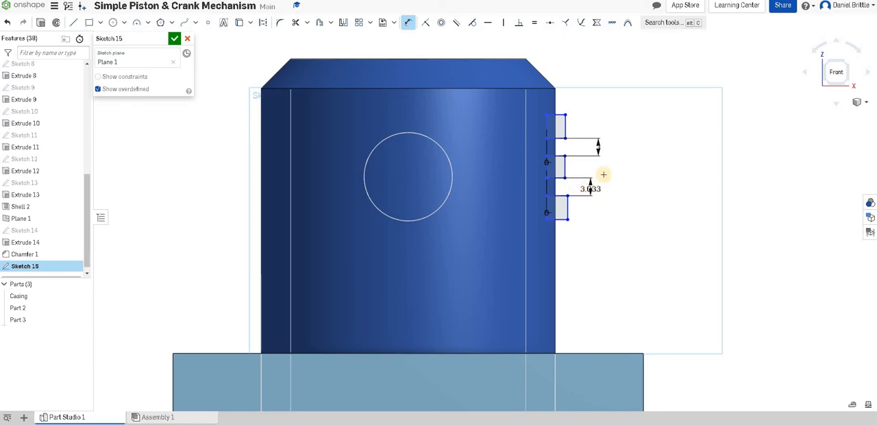
Set the upper rectangle's height to 3 mm.
{"action": "left_click", "coordinate": [565, 124]}
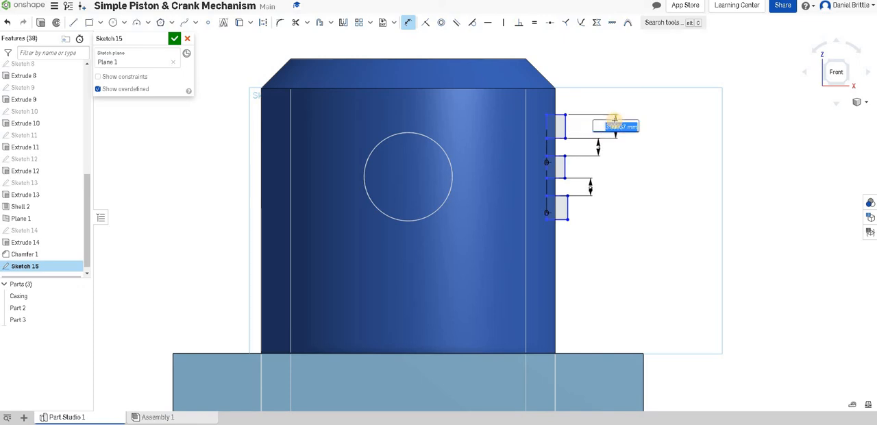
{"action": "type", "text": "3.999"}
{"action": "key", "text": "Return"}
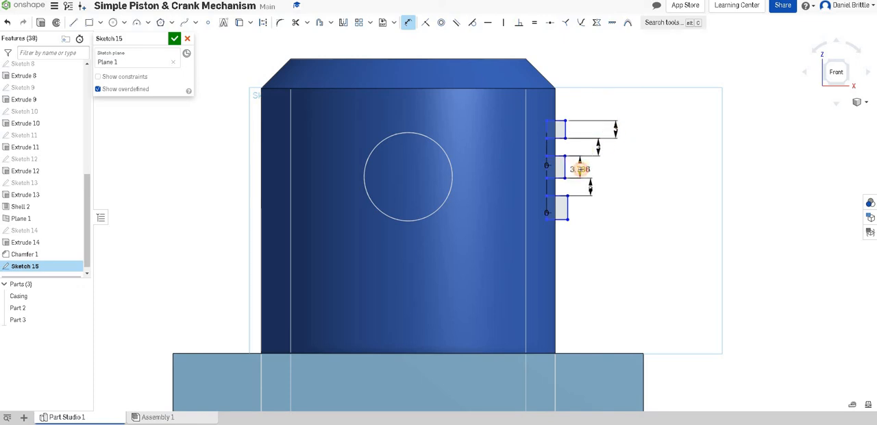
Set the heights of the middle and lower rectangles to 3 mm each.
{"action": "left_click", "coordinate": [581, 169]}
{"action": "type", "text": "3"}
{"action": "key", "text": "Return"}
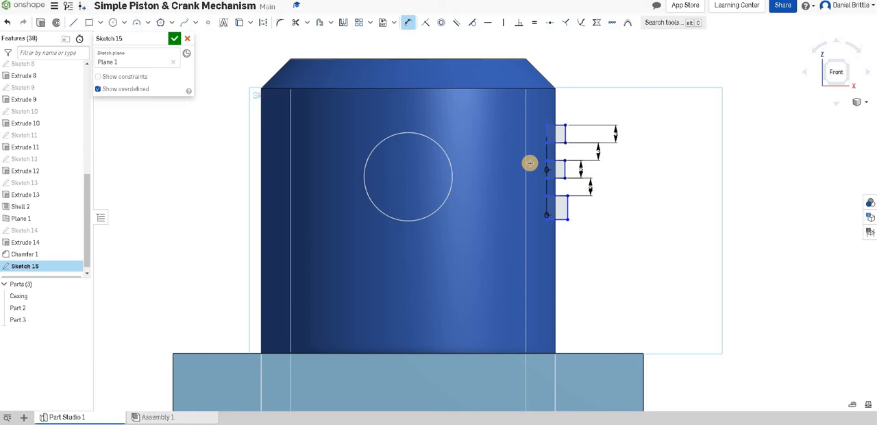
{"action": "left_click", "coordinate": [584, 204]}
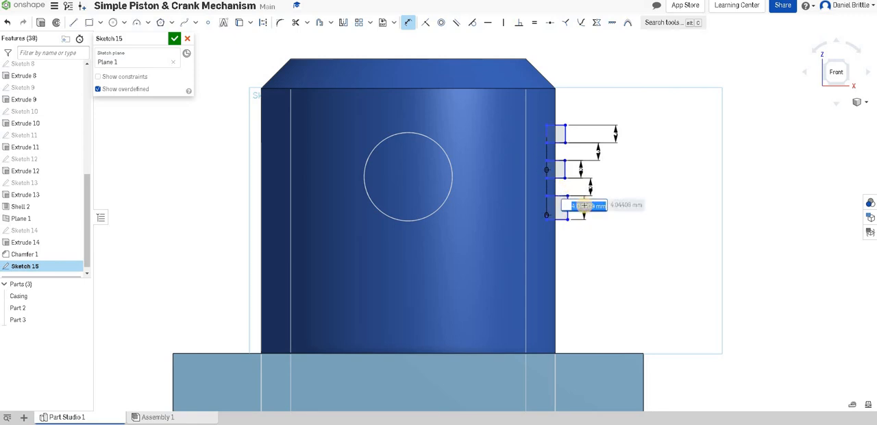
{"action": "type", "text": "3"}
{"action": "key", "text": "Return"}
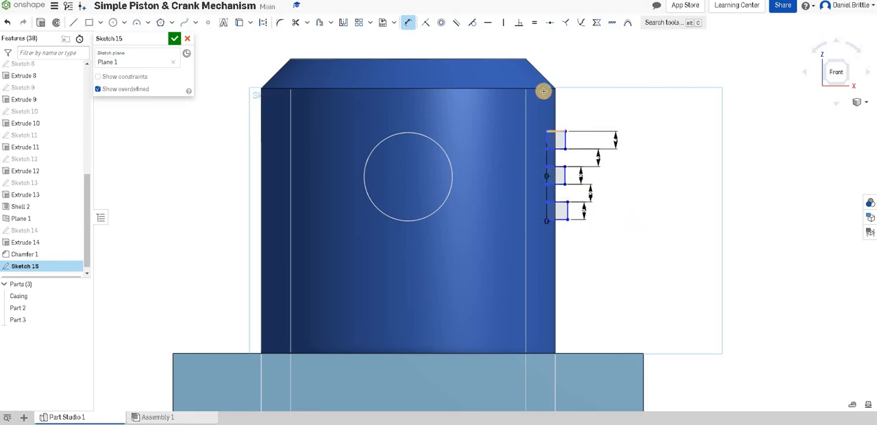
Dimension the upper rectangle's top edge 7 mm below the chamfer's lower edge and finish the sketch.
{"action": "left_click", "coordinate": [544, 91]}
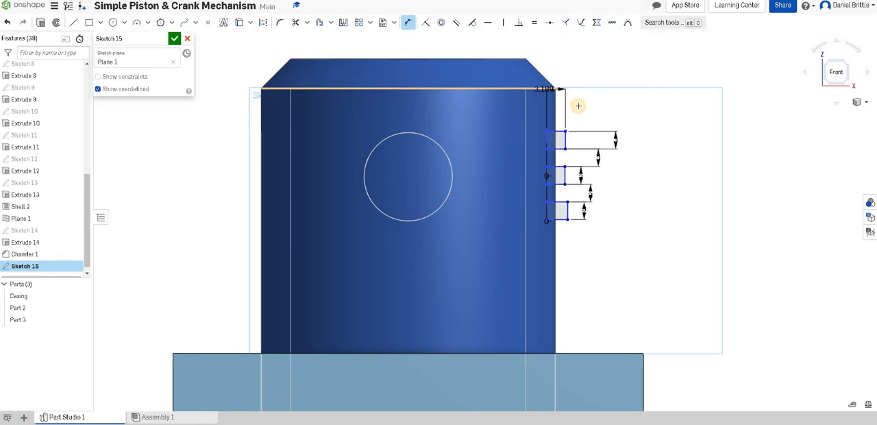
{"action": "left_click", "coordinate": [656, 122]}
{"action": "type", "text": "7"}
{"action": "key", "text": "Return"}
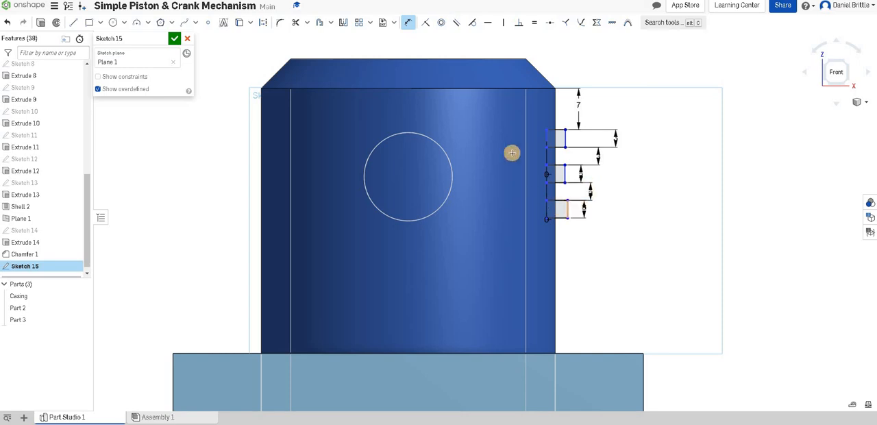
{"action": "left_click", "coordinate": [175, 40]}
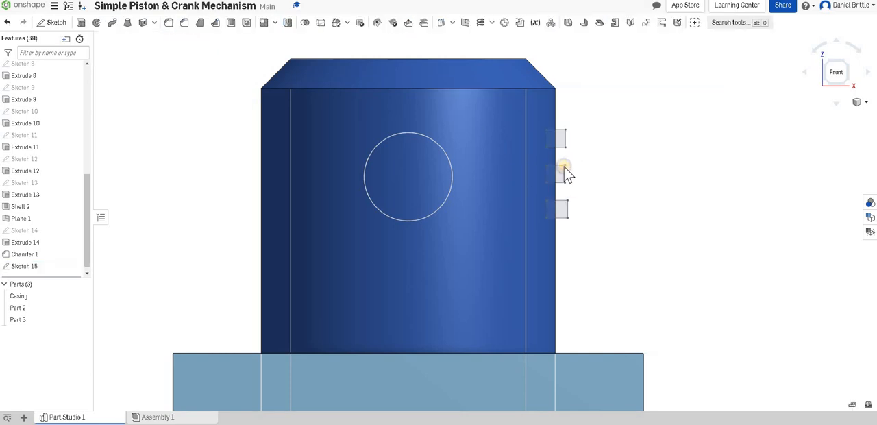
Cut three ring grooves into the piston with a full Revolve of the rectangles about its outer cylindrical face, set to Remove.
{"action": "right_click_drag", "start_coordinate": [563, 173], "coordinate": [565, 175]}
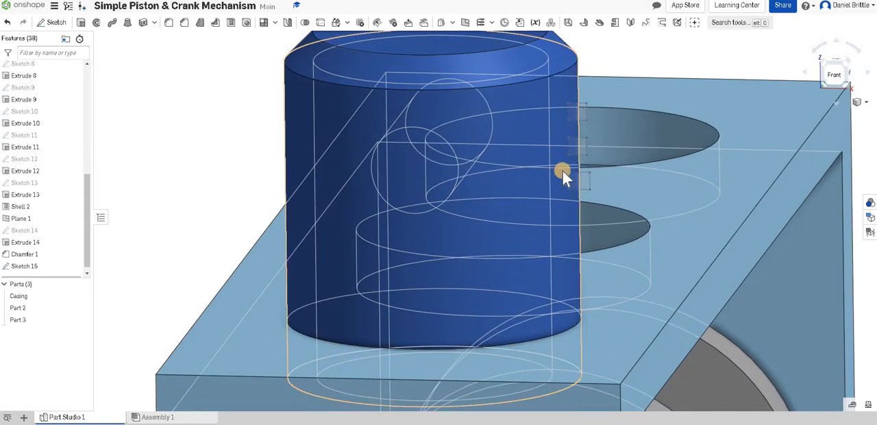
{"action": "scroll", "coordinate": [562, 171], "scroll_direction": "up", "scroll_amount": 4}
{"action": "scroll", "coordinate": [559, 175], "scroll_direction": "down", "scroll_amount": 5}
{"action": "scroll", "coordinate": [564, 146], "scroll_direction": "up", "scroll_amount": 1}
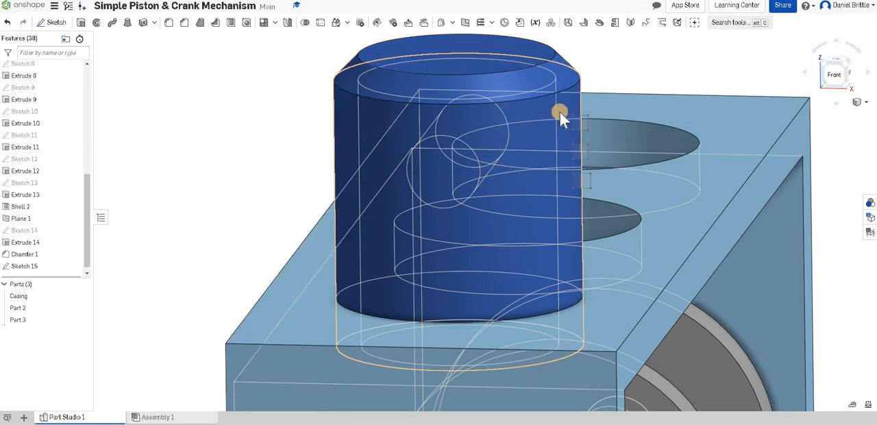
{"action": "left_click", "coordinate": [440, 67]}
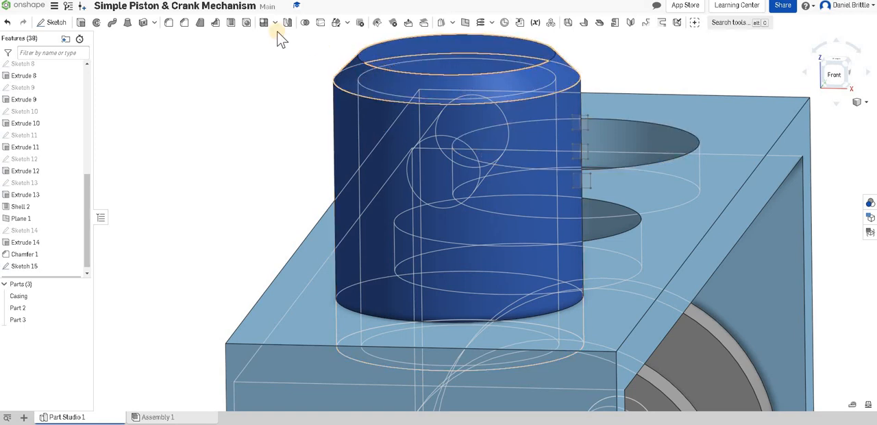
{"action": "left_click", "coordinate": [96, 25]}
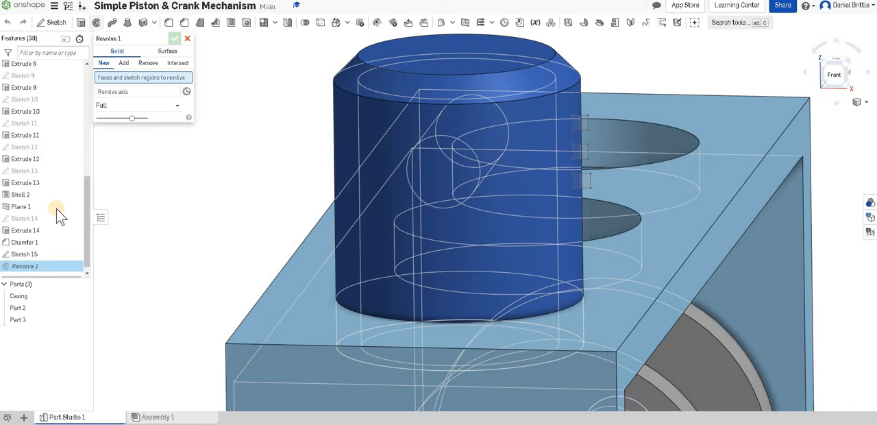
{"action": "left_click", "coordinate": [48, 257]}
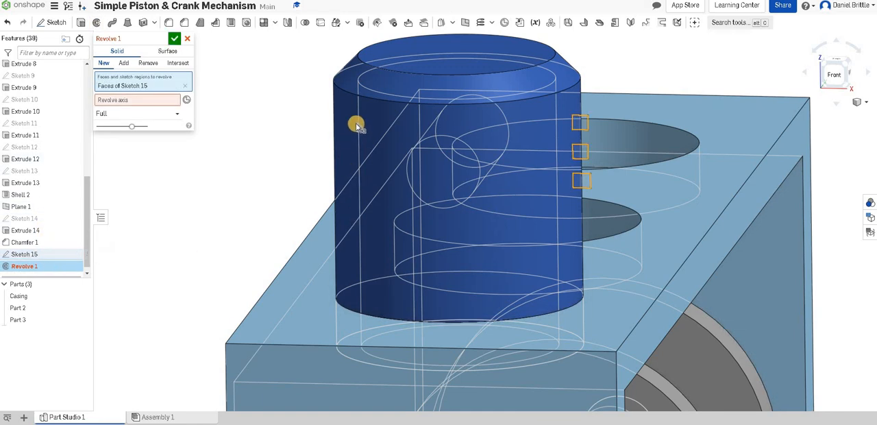
{"action": "left_click", "coordinate": [128, 101]}
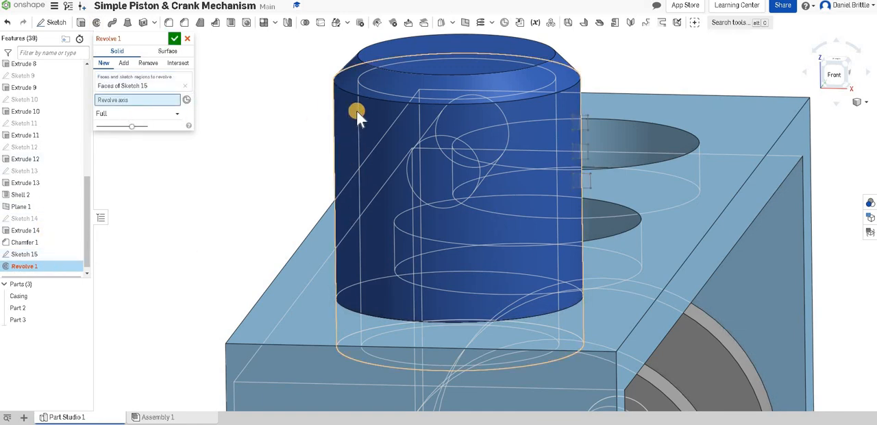
{"action": "left_click", "coordinate": [357, 112]}
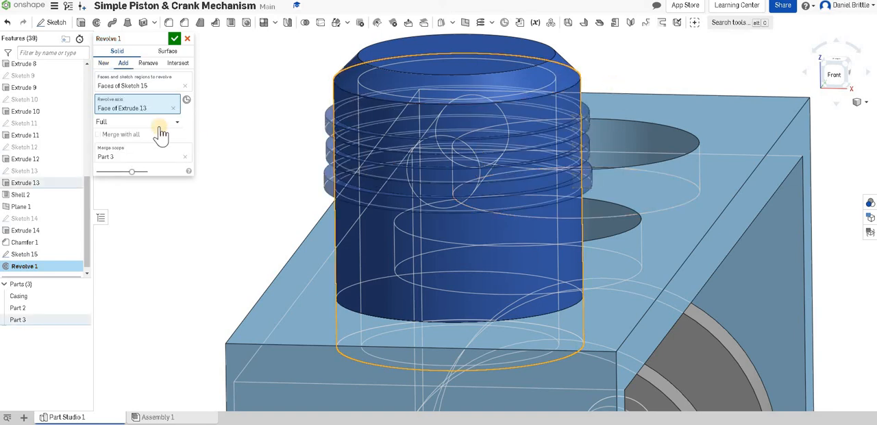
{"action": "left_click", "coordinate": [147, 63]}
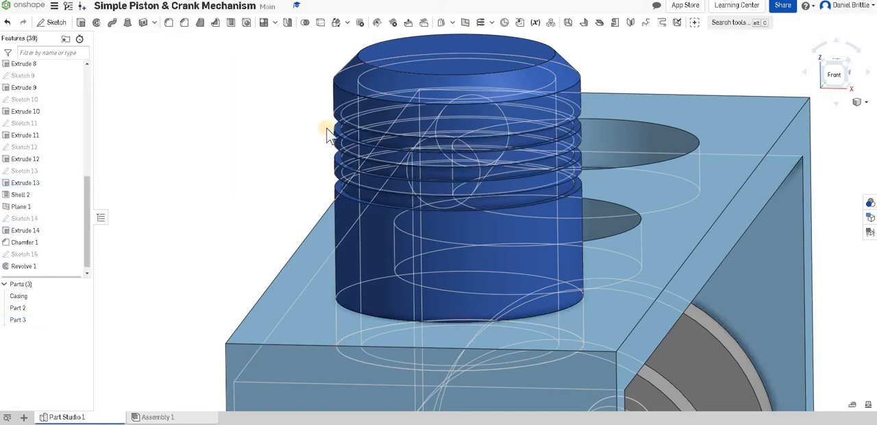
Switch the model's display to shaded with hidden edges off and inspect the grooved piston on the casing.
{"action": "scroll", "coordinate": [366, 129], "scroll_direction": "down", "scroll_amount": 5}
{"action": "right_click_drag", "start_coordinate": [510, 107], "coordinate": [335, 123]}
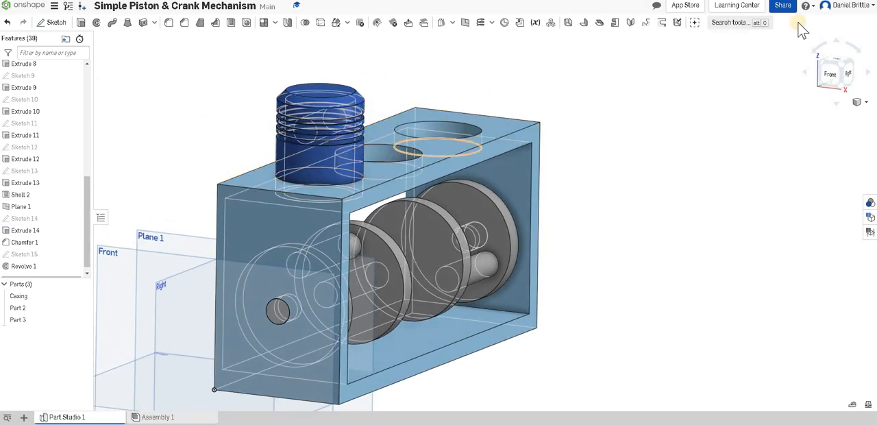
{"action": "left_click", "coordinate": [862, 103]}
{"action": "left_click", "coordinate": [808, 186]}
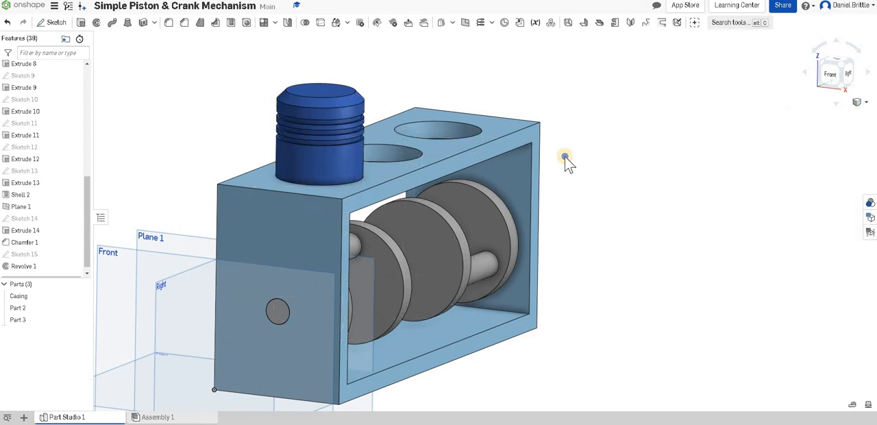
{"action": "right_click_drag", "start_coordinate": [555, 162], "coordinate": [549, 163]}
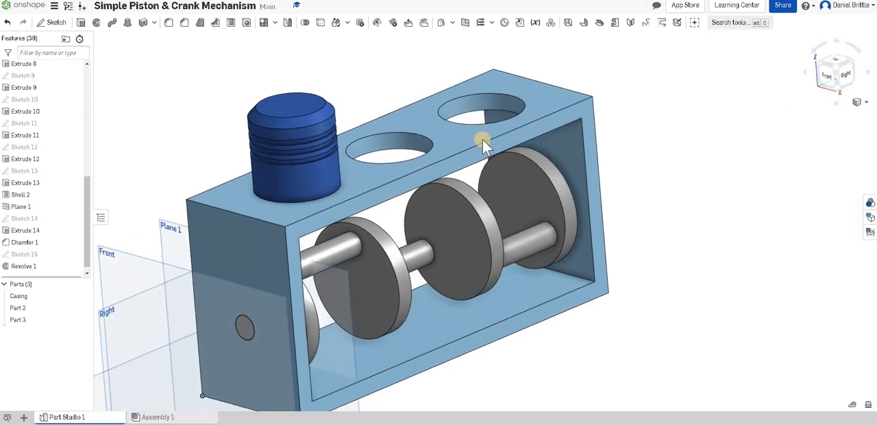
{"action": "scroll", "coordinate": [539, 148], "scroll_direction": "down", "scroll_amount": 3}
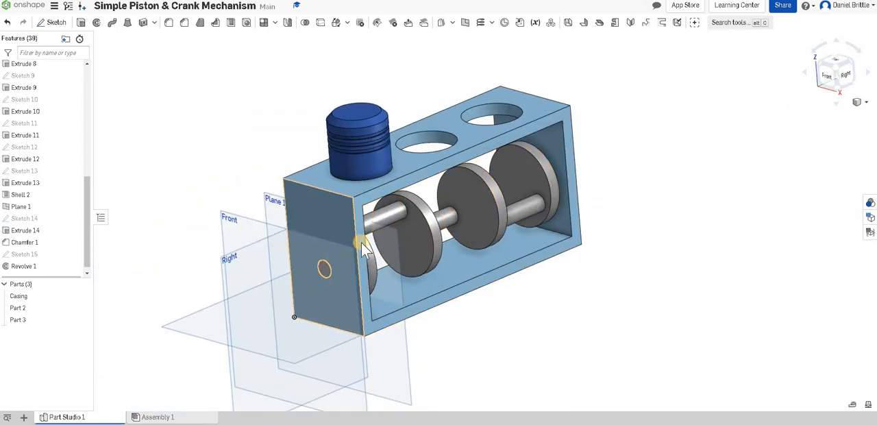